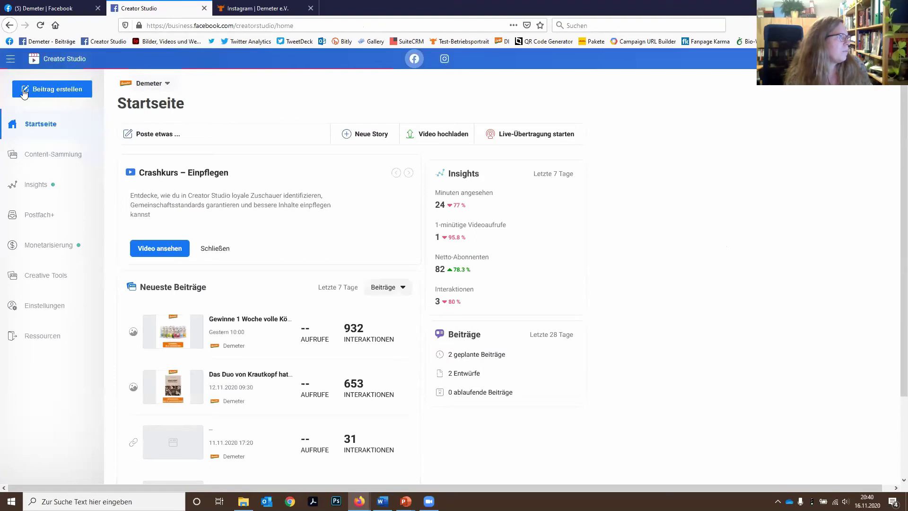
pyautogui.click(53, 94)
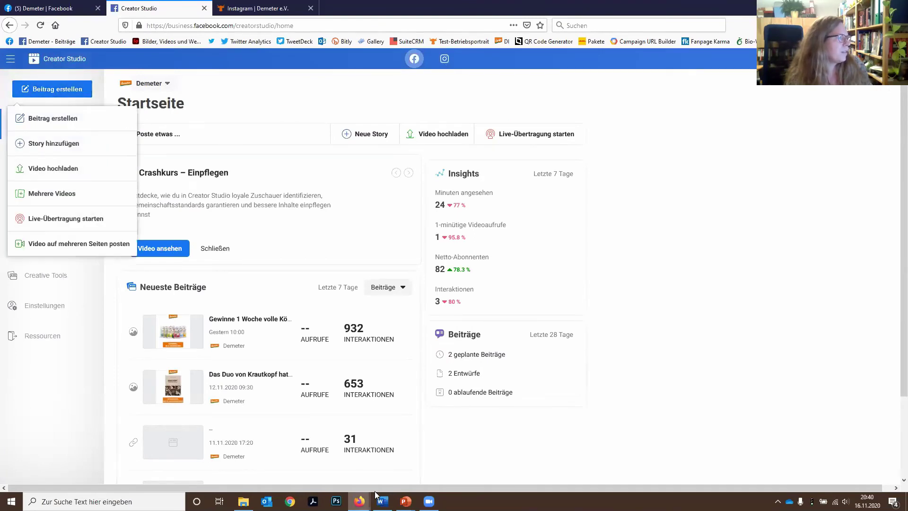
pyautogui.click(55, 119)
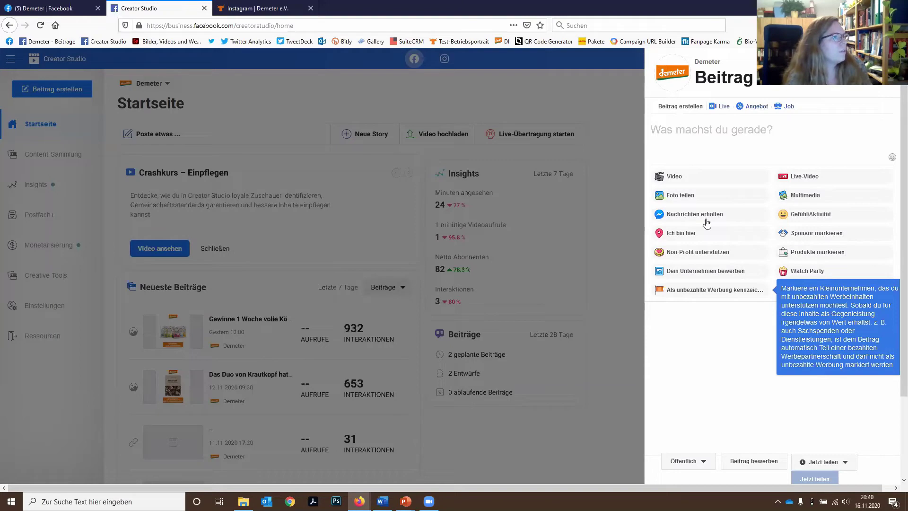
pyautogui.write('Hand in Hand: Der eine produziert Birnen, Äpfel, Möhren und Rote Beten. Der andere macht daraus Saft und sorgt dafür, dass er die Menschen erreicht, die dessen besondere Qualität schätzen. Ein Besuch bei zweien, die verbunden sind durch eine gemeinsame Geschichte und eine große Idee. Den Artikel zur Geschichte des Demeterhof Schneider und Beutelsbacher Fruchtsäfte gibt es online und im aktuellen #DemeterJournal. https://www.demeter.de/journal/48/beutelsbacher')
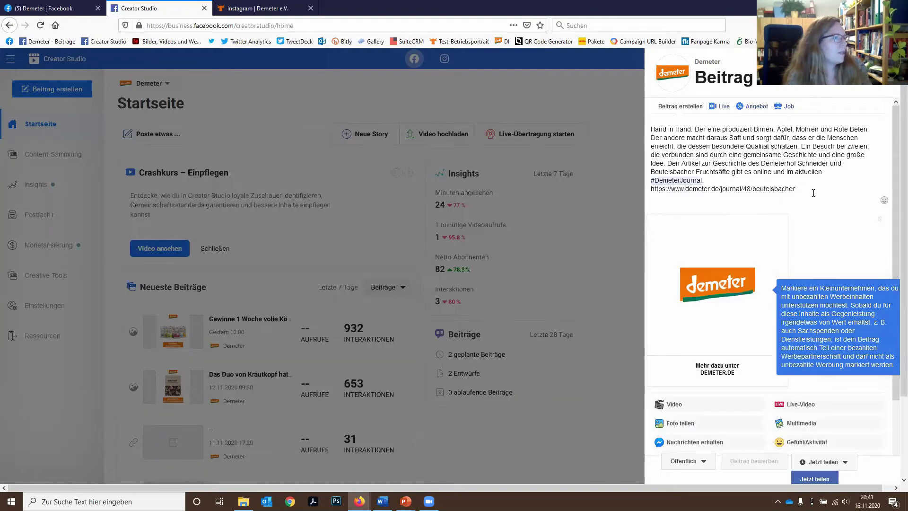
# Delete the article URL and its empty line from the post text, keeping the link preview.
pyautogui.moveTo(796, 188); pyautogui.dragTo(635, 189)
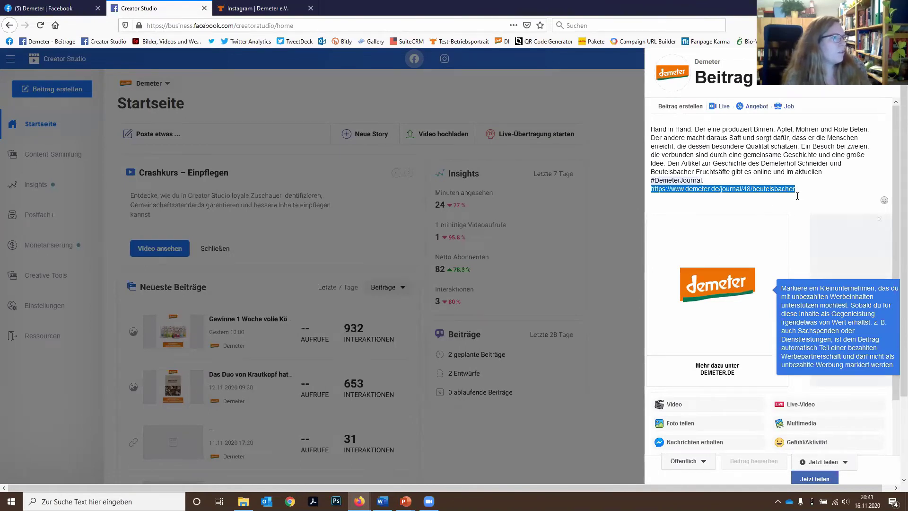
pyautogui.press('BackSpace')
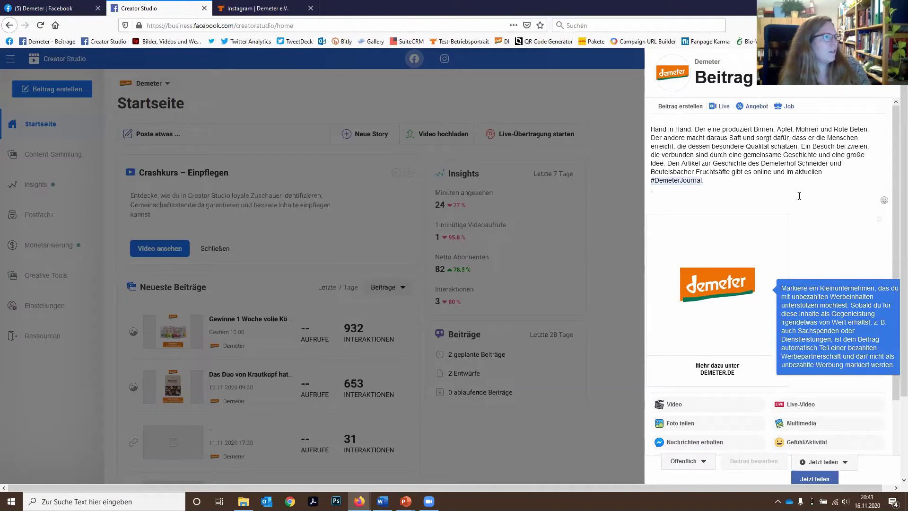
pyautogui.press('BackSpace')
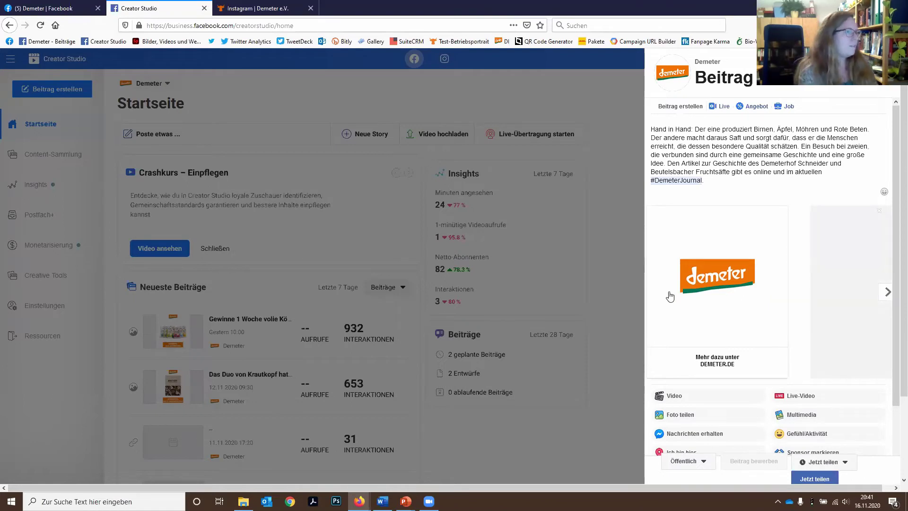
# Turn the mention of Beutelsbacher Fruchtsäfte in the post text into a tag of that company's Facebook page.
pyautogui.write('@')
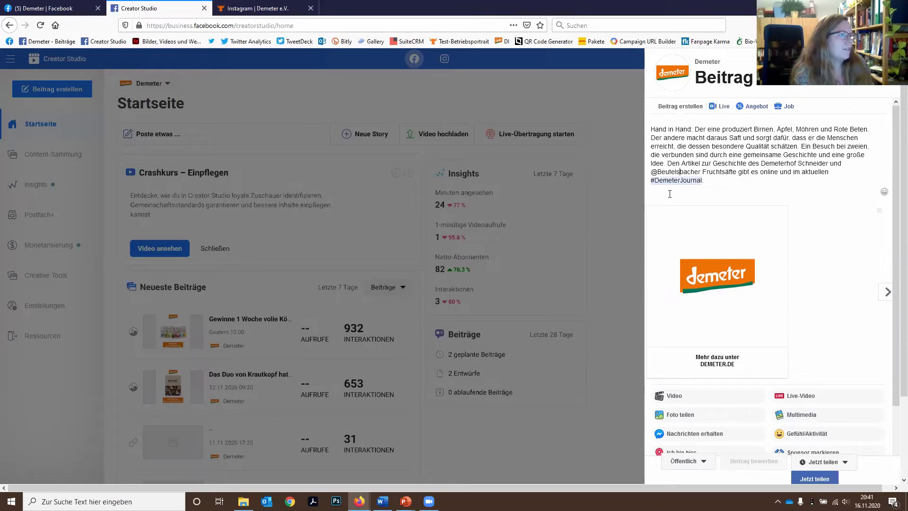
pyautogui.click(701, 175)
pyautogui.press('Right')
pyautogui.press('Right')
pyautogui.press('Right')
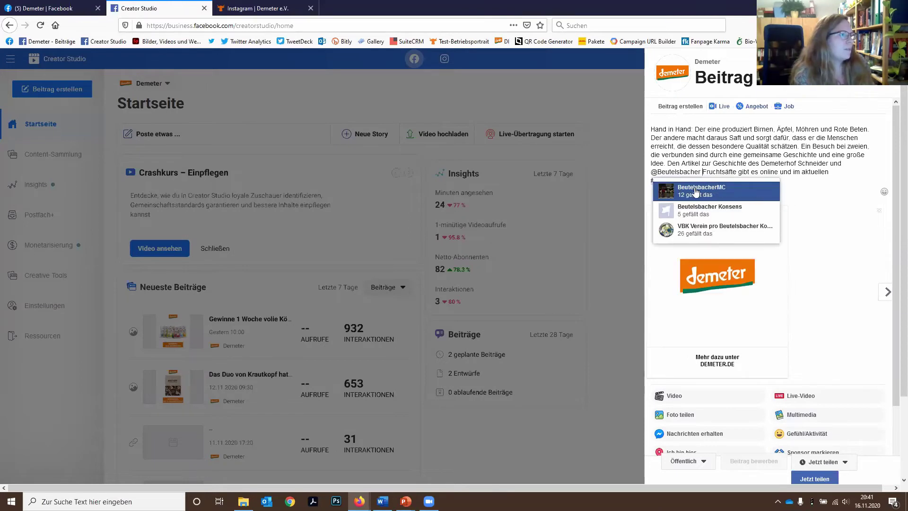
pyautogui.press('Right')
pyautogui.press('Right')
pyautogui.press('Right')
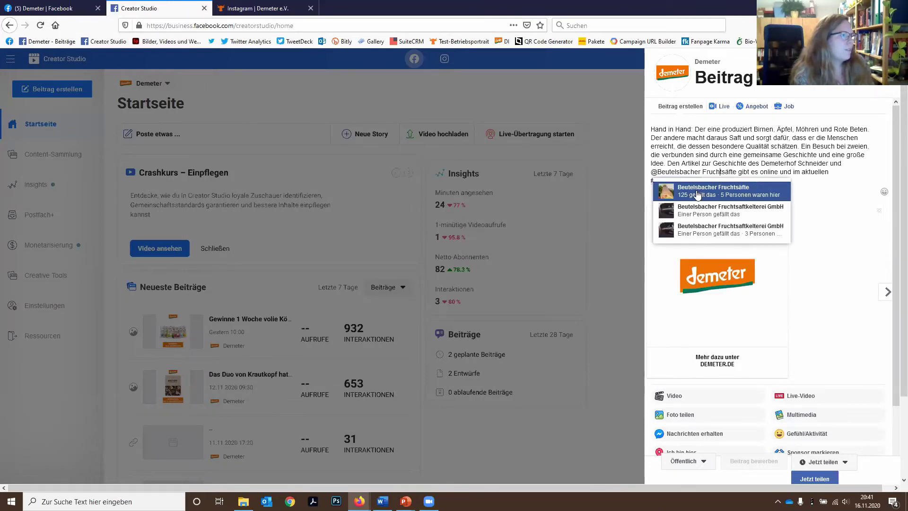
pyautogui.press('Right')
pyautogui.press('Right')
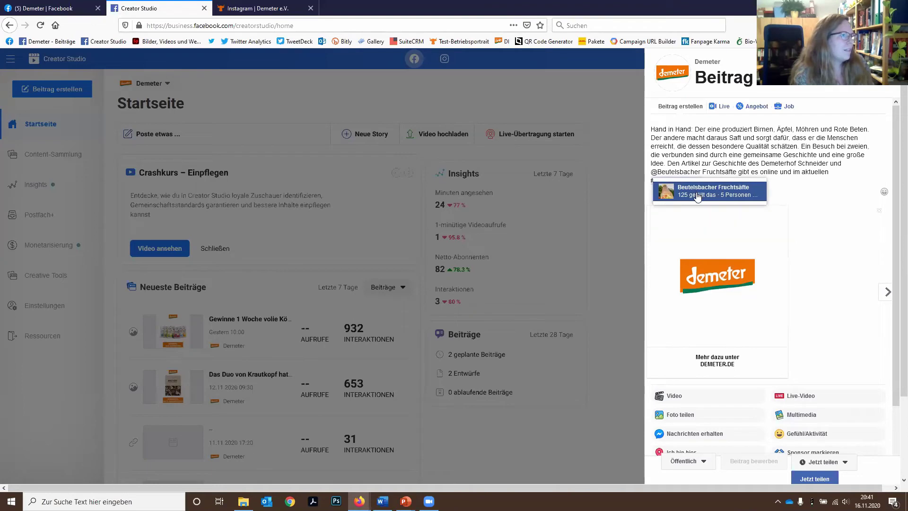
pyautogui.click(698, 191)
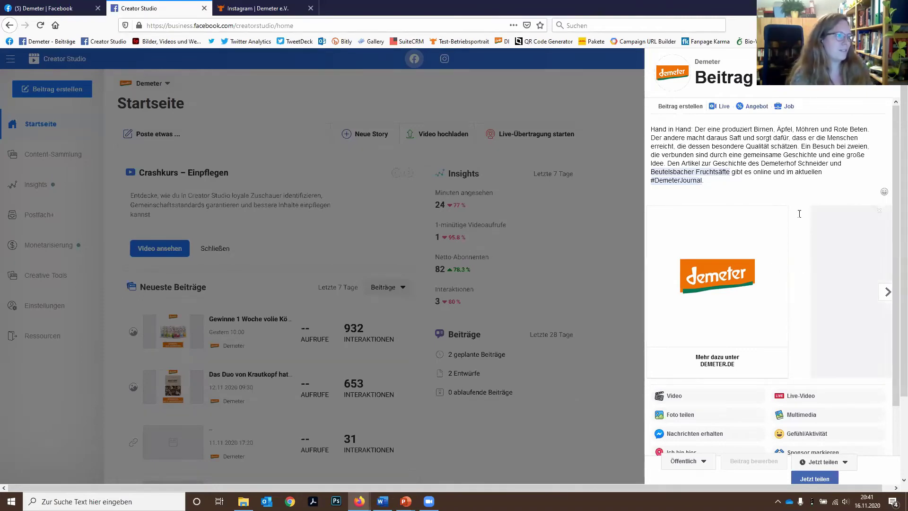
# Publish the post immediately and reload the Demeter Facebook page to check it.
pyautogui.scroll(-1, 773, 279)
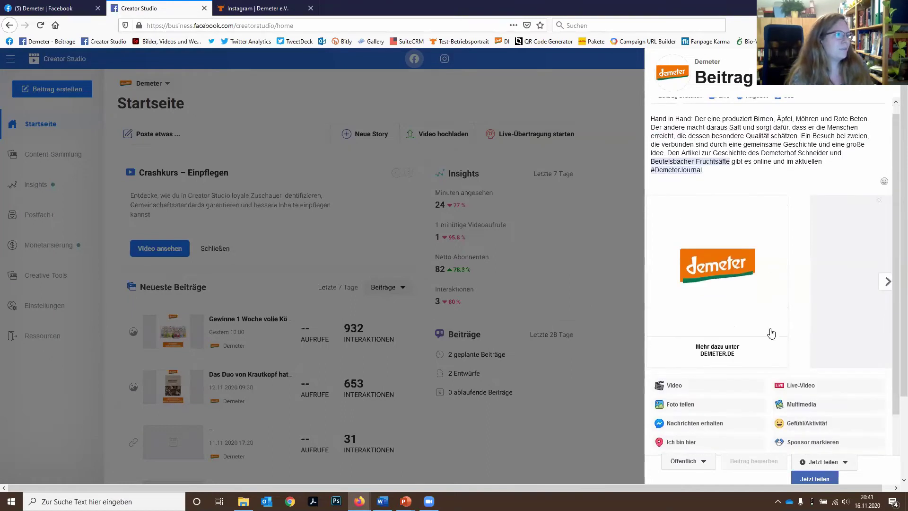
pyautogui.click(817, 480)
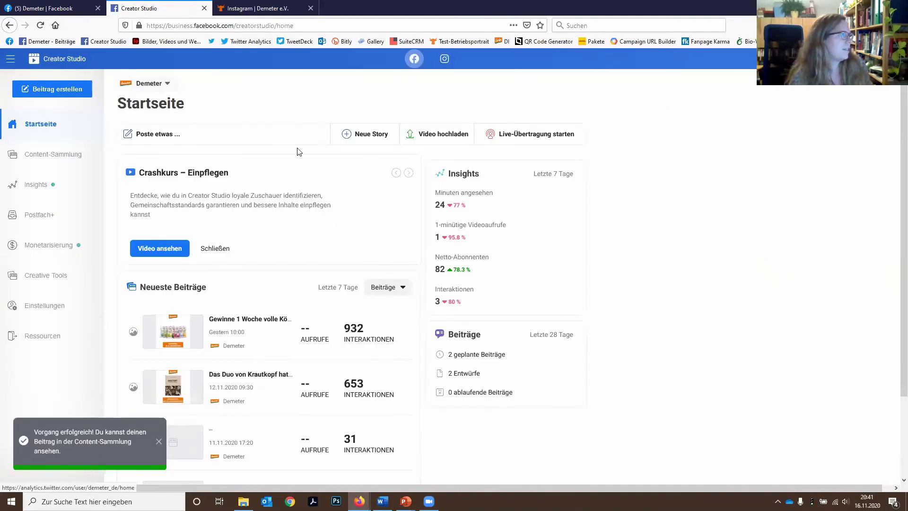
pyautogui.hotkey('ctrl', 'pageup')
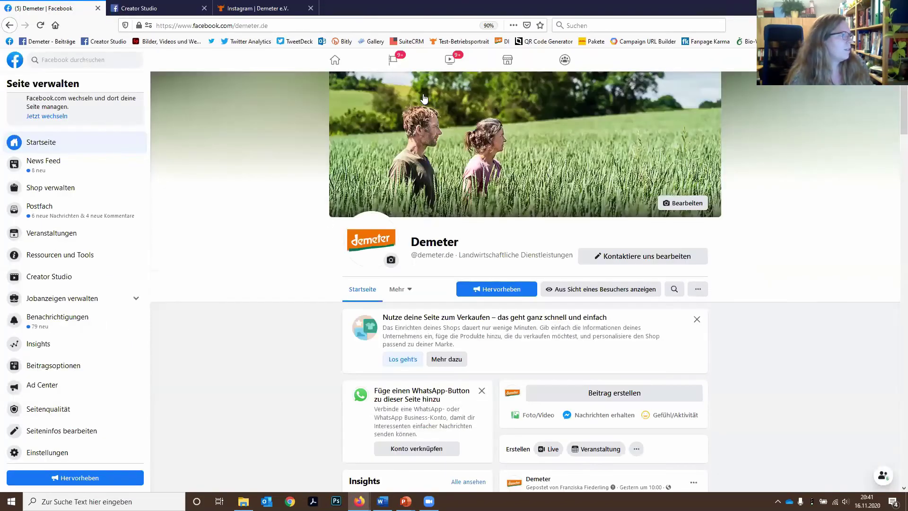
pyautogui.press('F5')
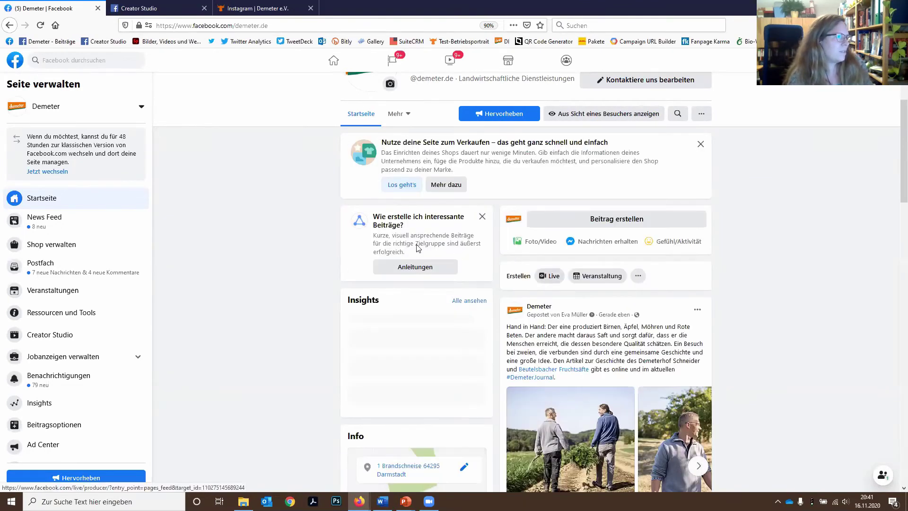
# Look through the image carousel of the newly published "Hand in Hand" post.
pyautogui.scroll(-2, 389, 216)
pyautogui.scroll(-1, 530, 232)
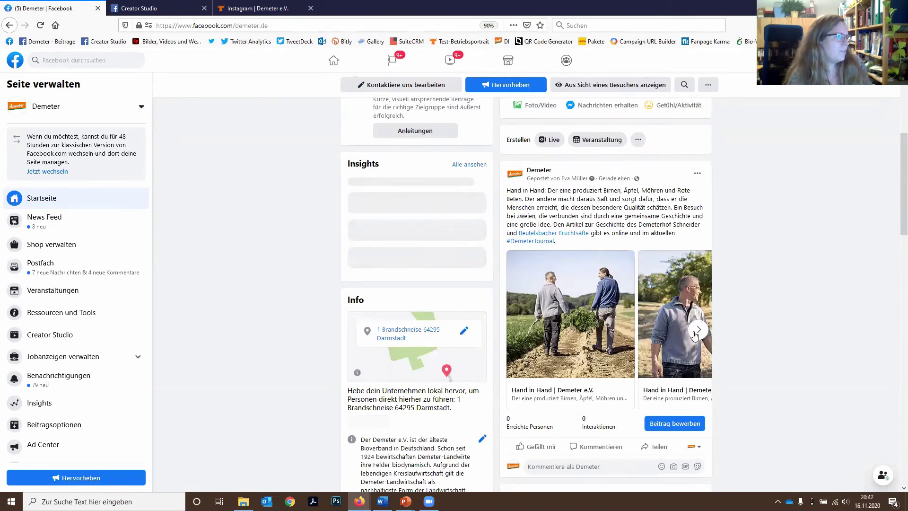
pyautogui.click(697, 329)
pyautogui.click(697, 330)
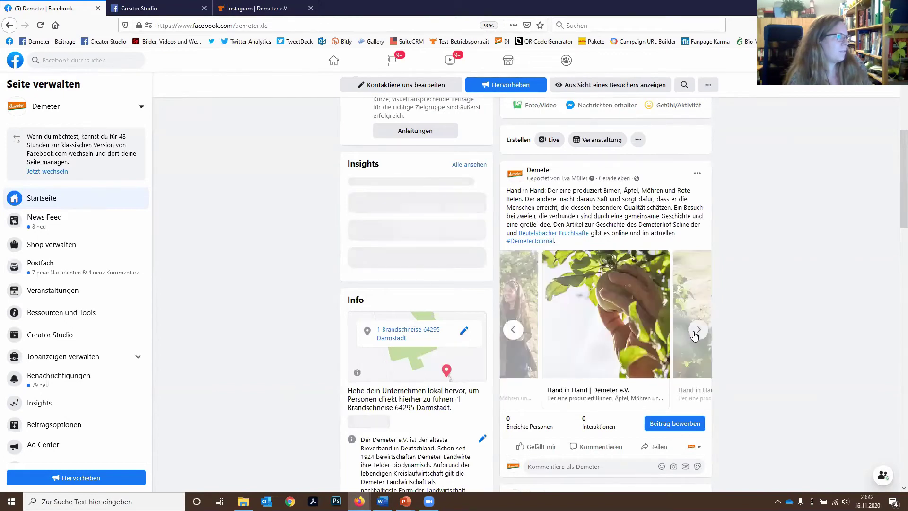
pyautogui.click(698, 330)
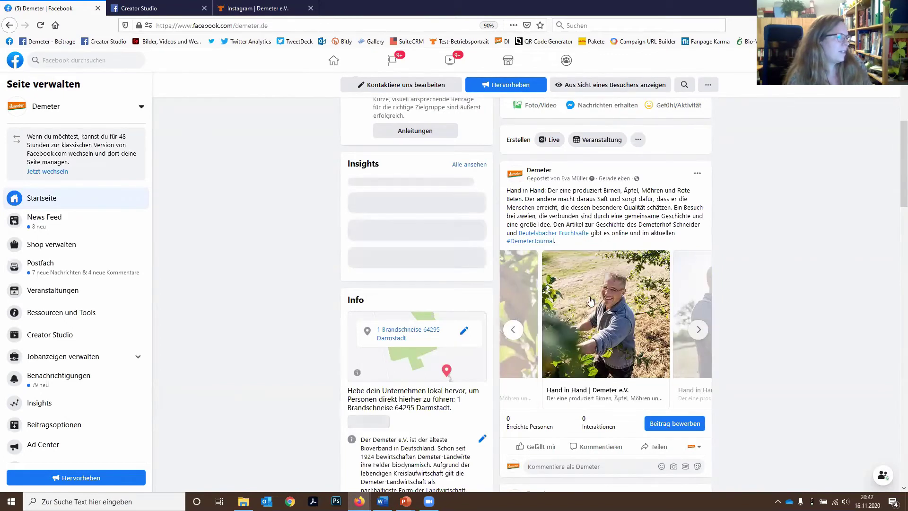
# Open the article linked from the carousel, skim through it and close it again.
pyautogui.click(574, 313)
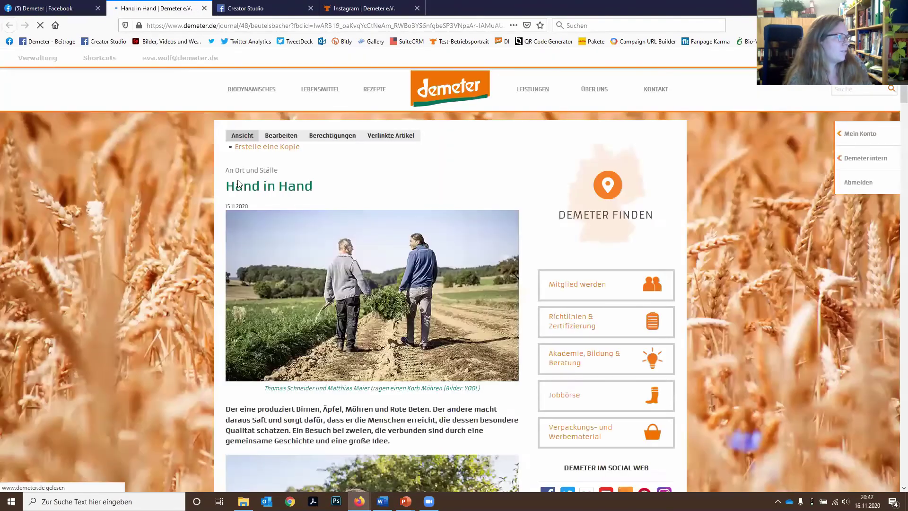
pyautogui.scroll(-10, 138, 286)
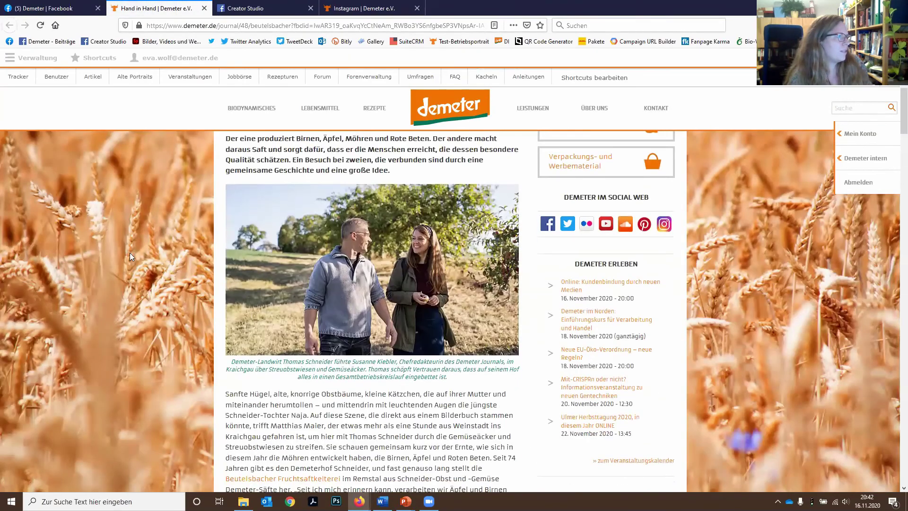
pyautogui.scroll(-6, 180, 319)
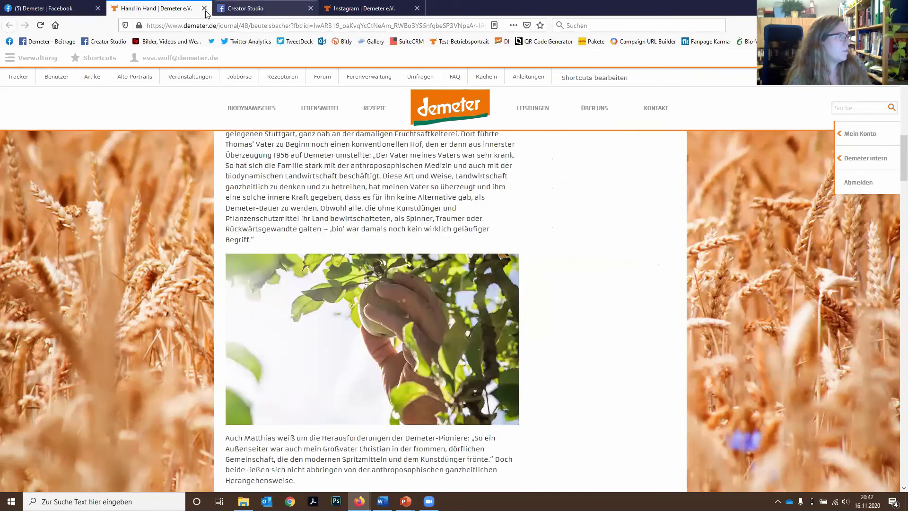
pyautogui.click(204, 8)
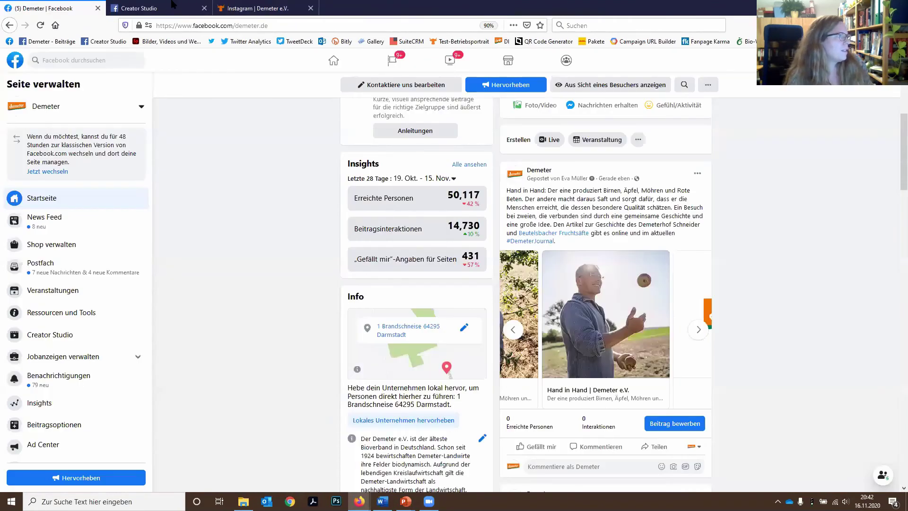
# Start a new Instagram feed post for the demeter_de account in Creator Studio.
pyautogui.click(156, 8)
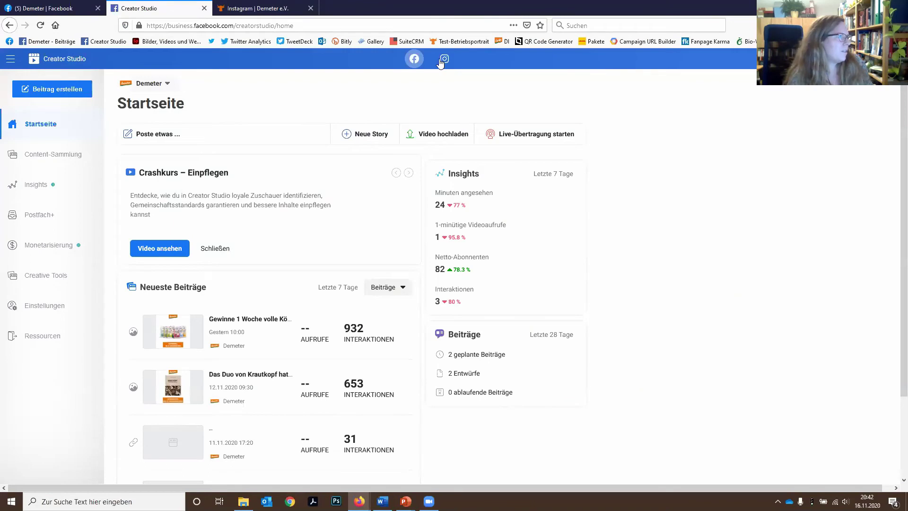
pyautogui.click(445, 58)
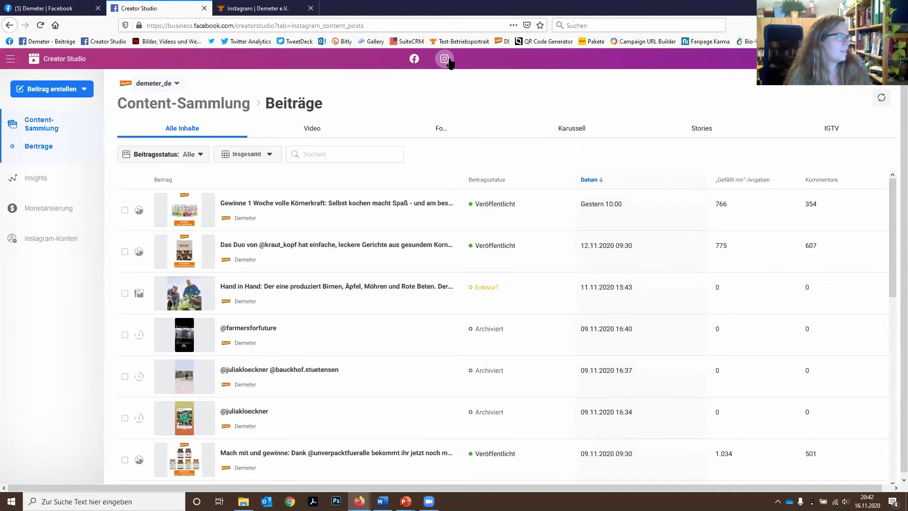
pyautogui.click(57, 89)
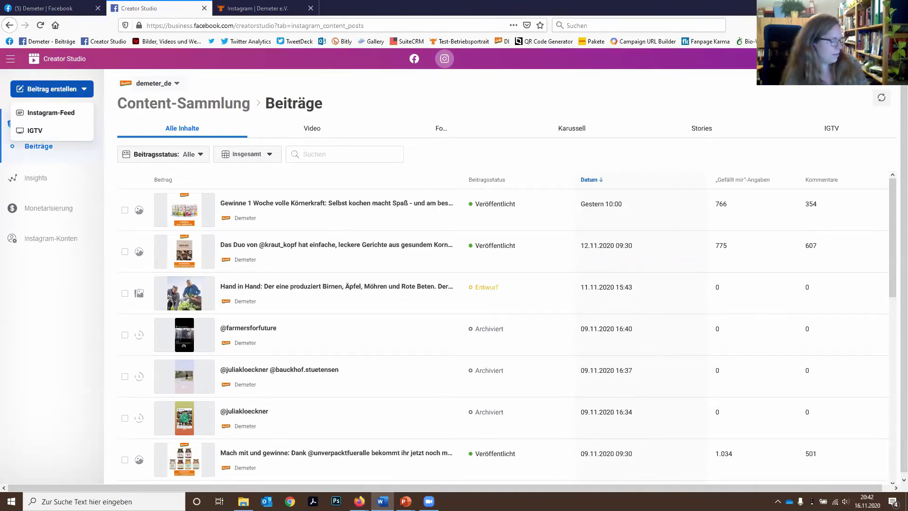
pyautogui.click(45, 113)
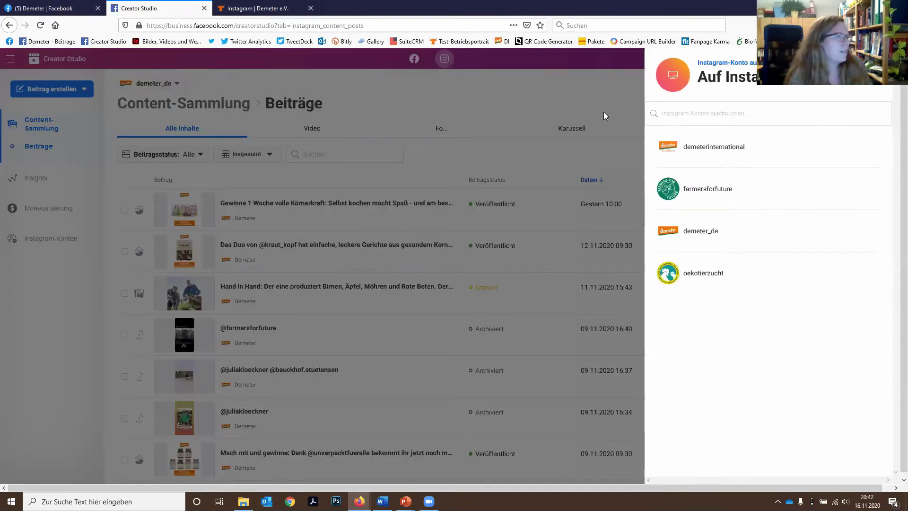
pyautogui.click(701, 232)
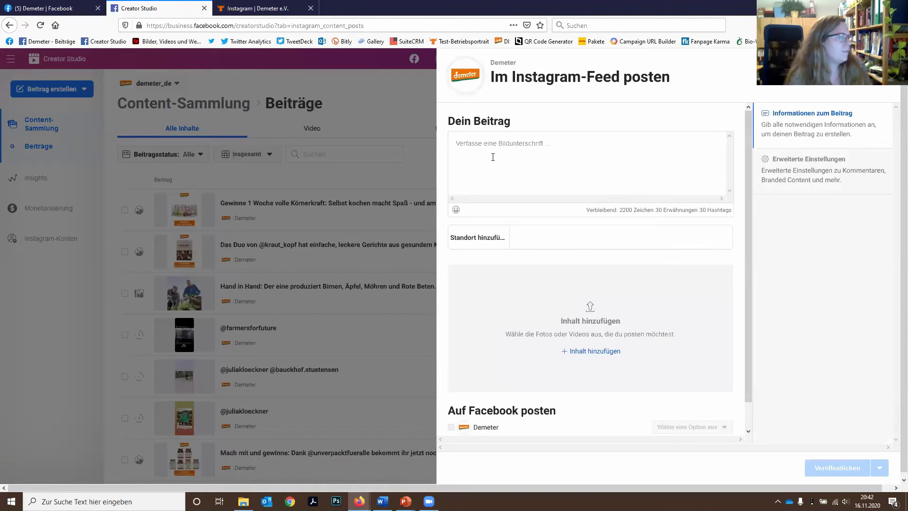
# Paste the prepared caption with the hashtags from #HandInHand to #Genusshandwerk into the Instagram post and check it.
pyautogui.click(541, 188)
pyautogui.hotkey('ctrl', 'v')
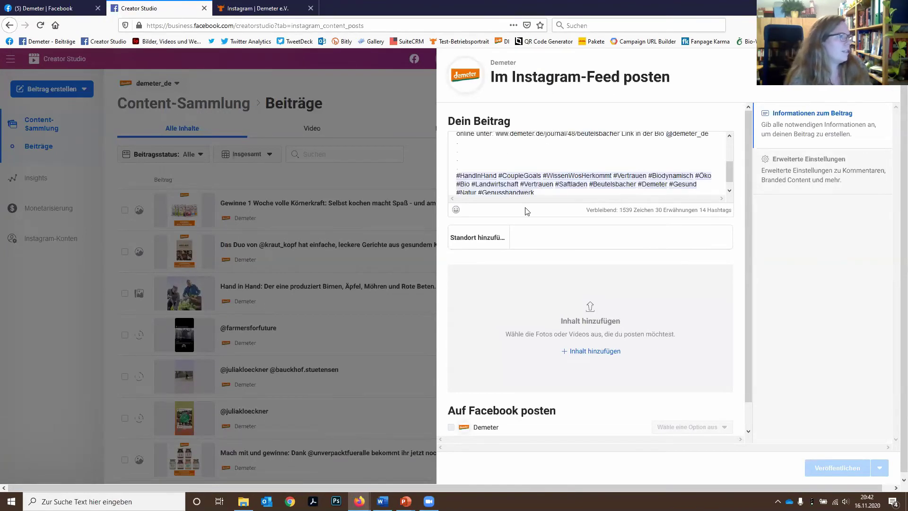
pyautogui.scroll(4, 515, 175)
pyautogui.scroll(-2, 512, 172)
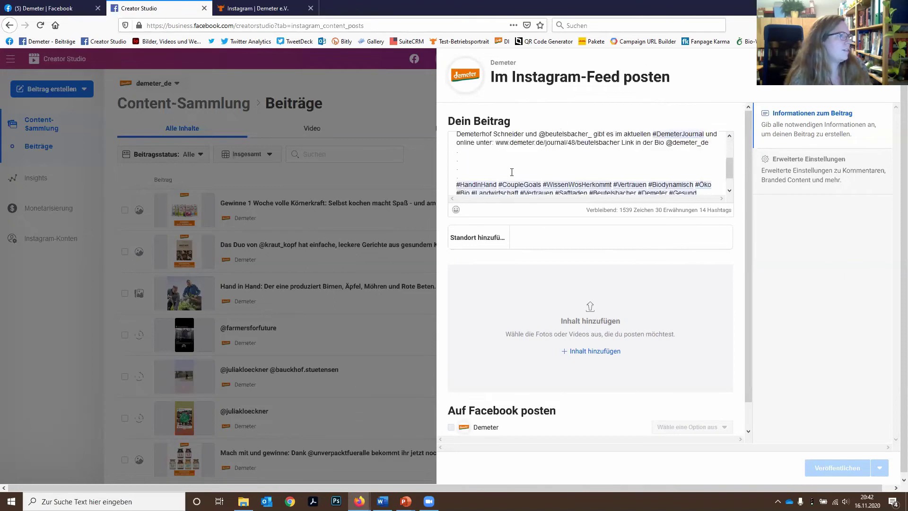
pyautogui.scroll(-2, 512, 172)
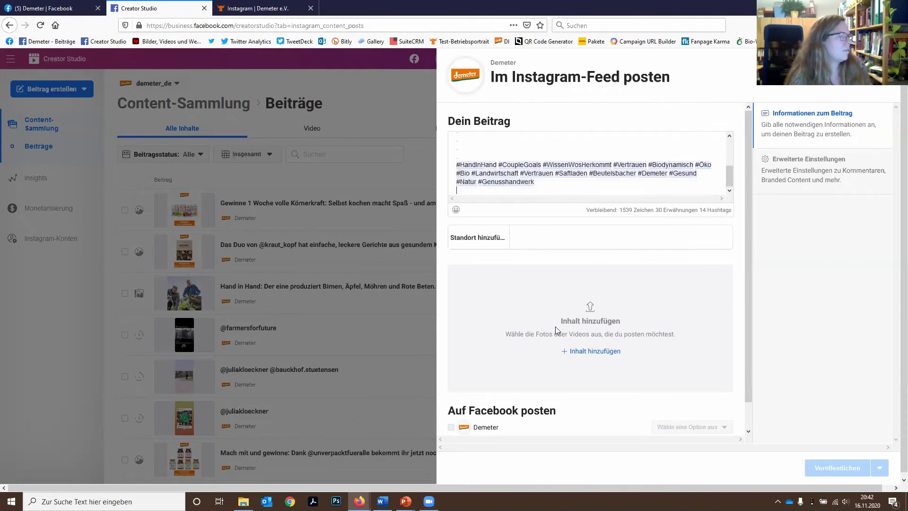
# Upload the images 1.png to 9.png from the 20201116_SocialMedia folder and publish the Instagram post.
pyautogui.click(581, 352)
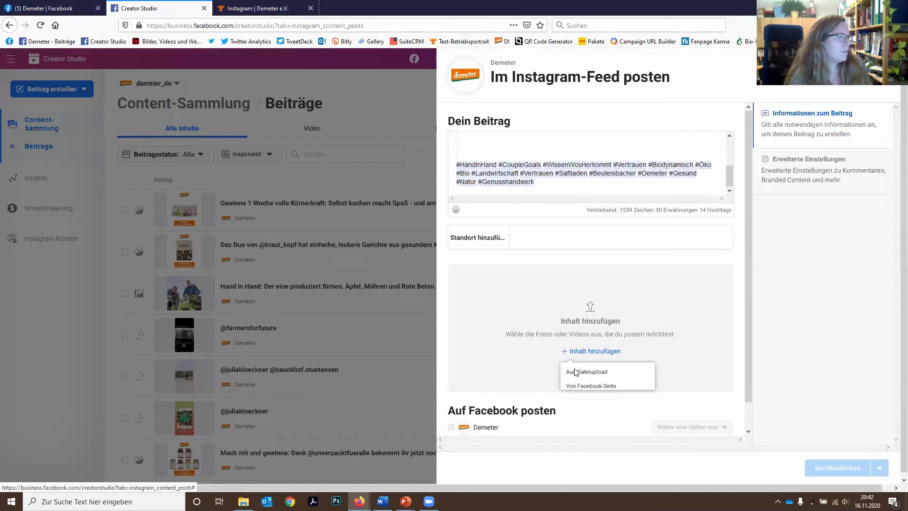
pyautogui.click(580, 372)
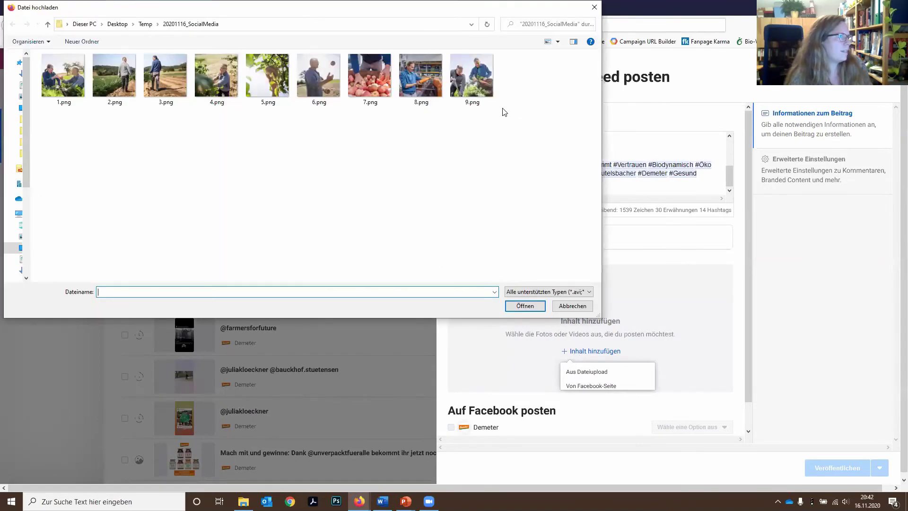
pyautogui.moveTo(518, 112); pyautogui.dragTo(80, 128)
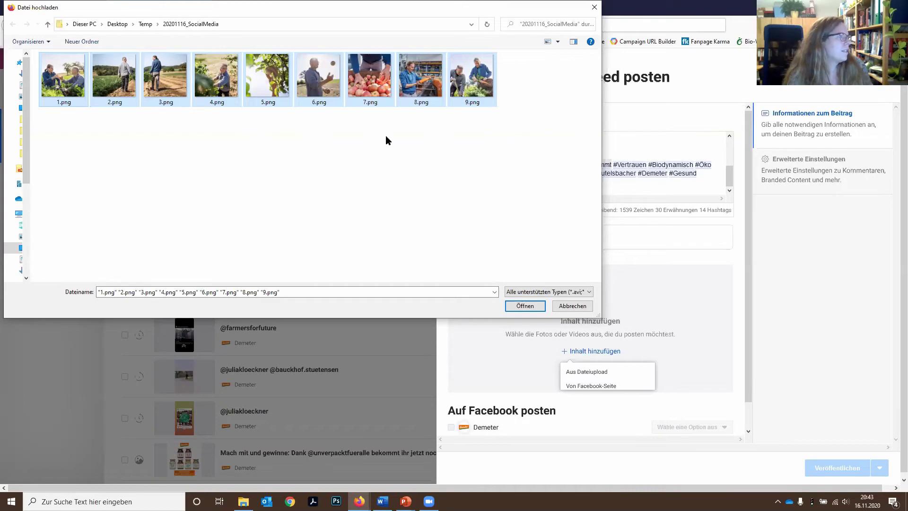
pyautogui.click(524, 307)
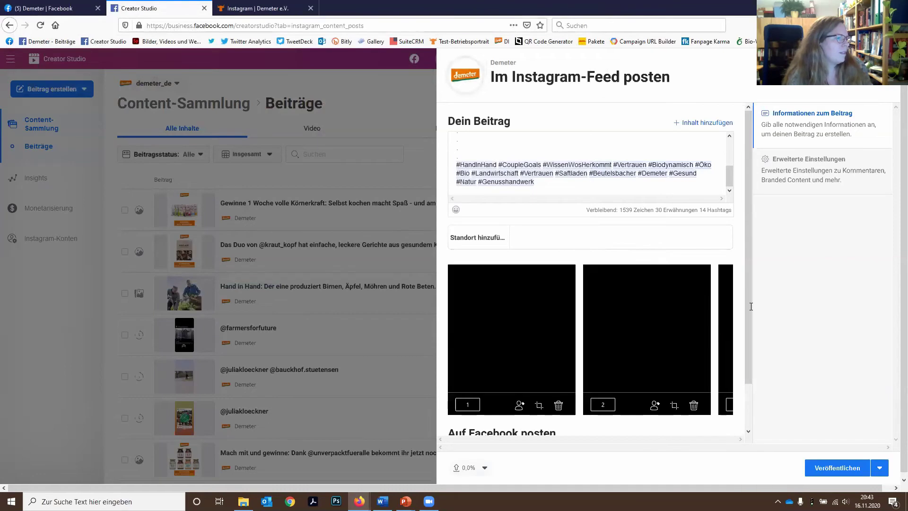
pyautogui.click(835, 468)
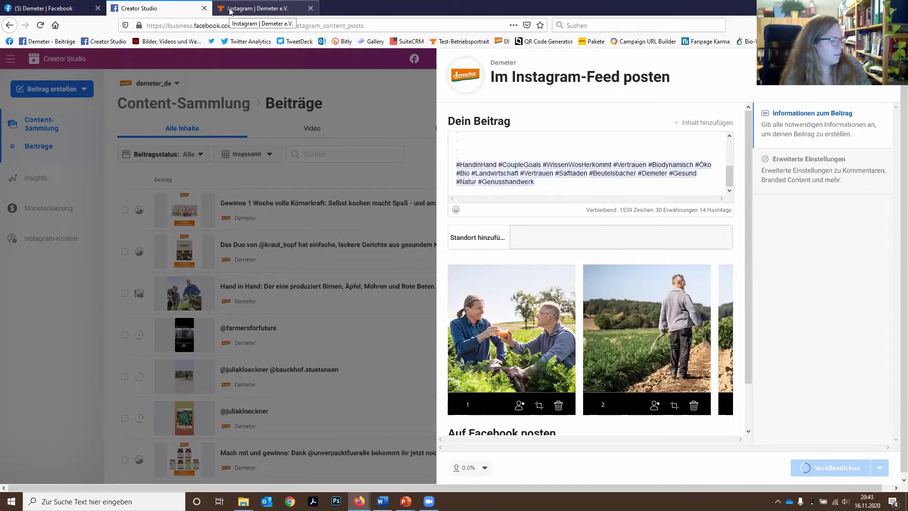
# Open Instagram in a new browser tab and go to the demeter_de profile page.
pyautogui.hotkey('ctrl', 't')
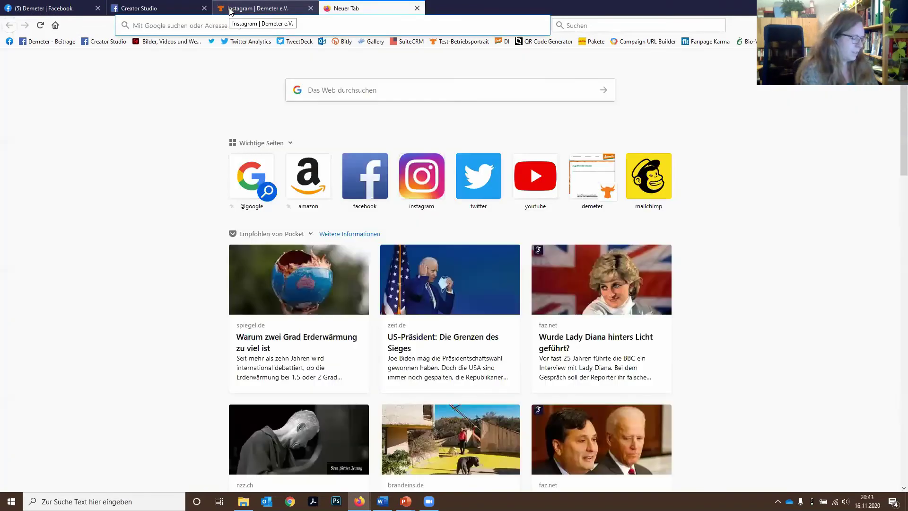
pyautogui.write('insta')
pyautogui.press('Return')
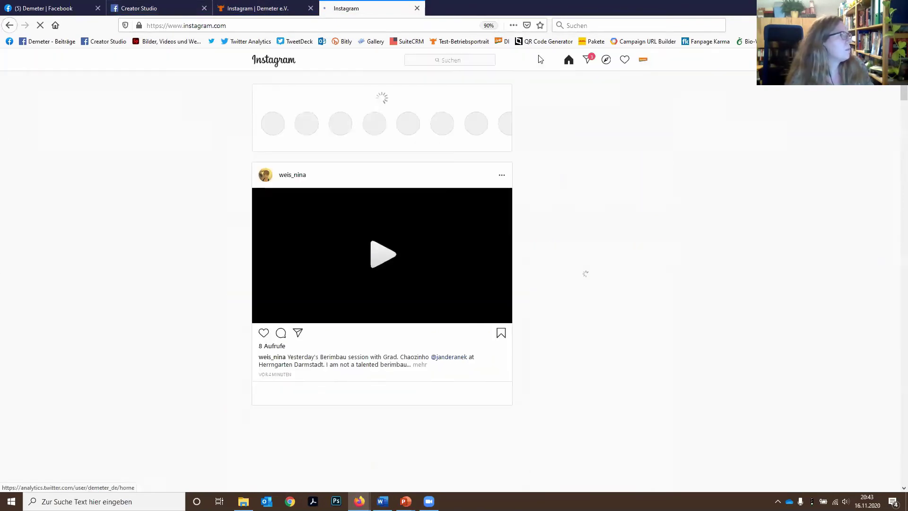
pyautogui.click(643, 60)
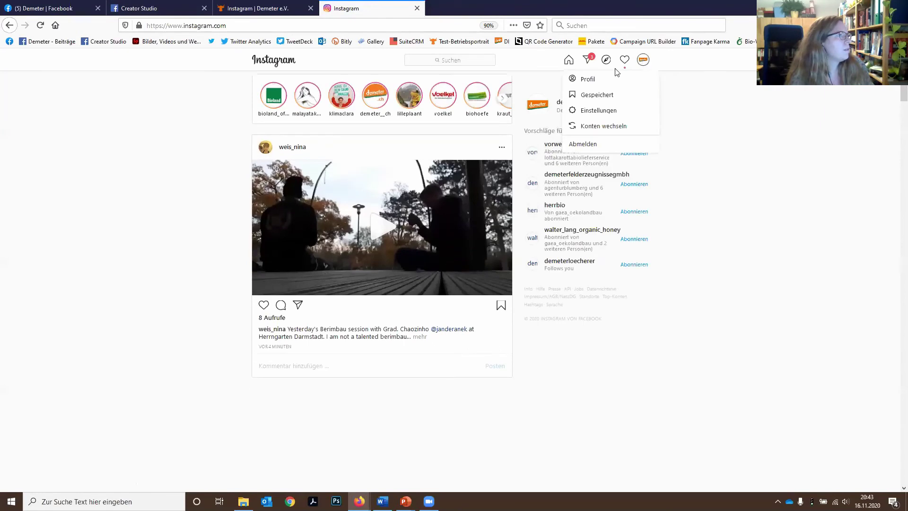
pyautogui.click(588, 78)
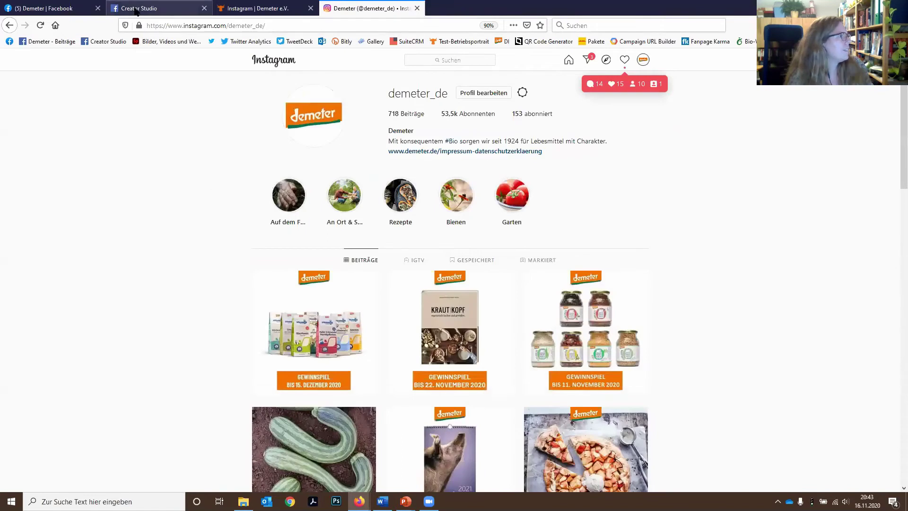
# Check the post's upload in Creator Studio, return to the running PowerPoint slide show and advance to the following slide.
pyautogui.hotkey('ctrl', '2')
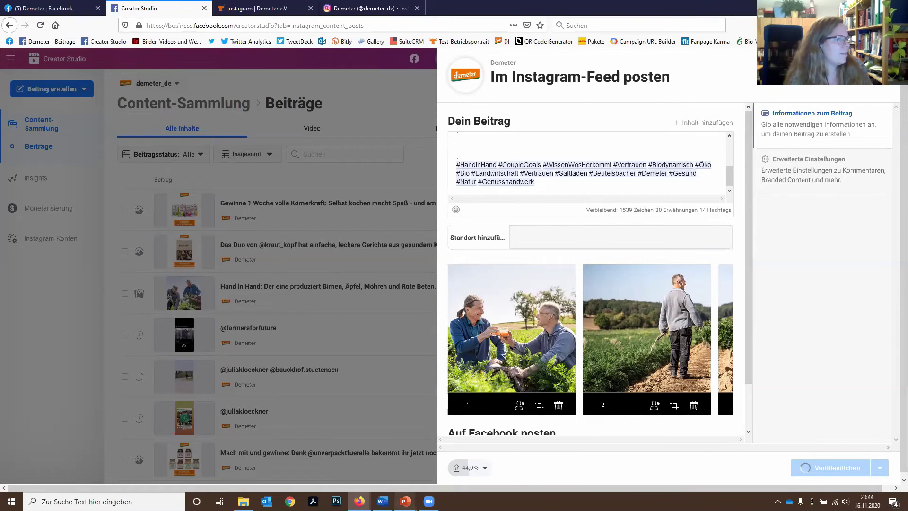
pyautogui.moveTo(406, 501)
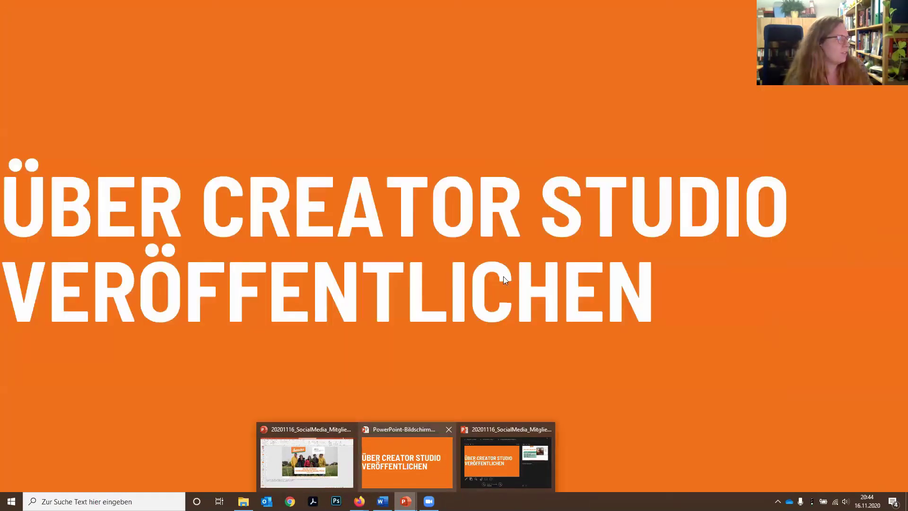
pyautogui.click(503, 276)
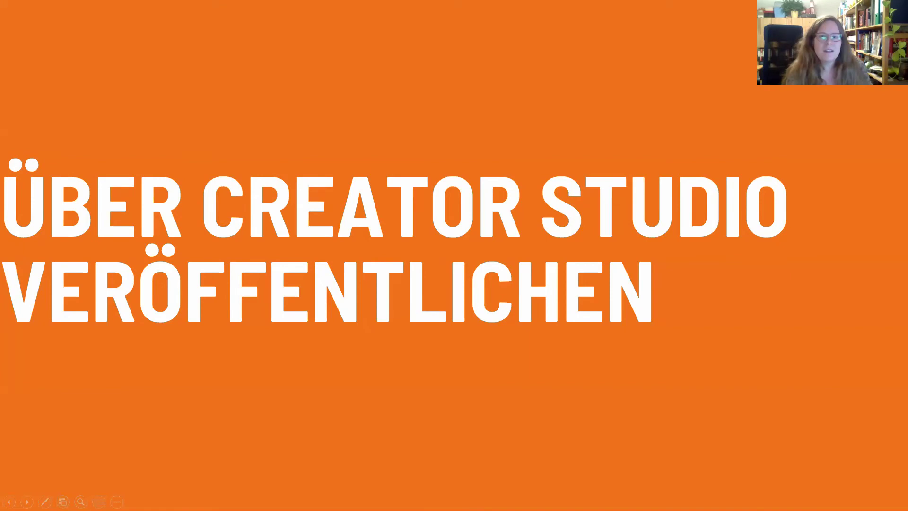
pyautogui.press('Right')
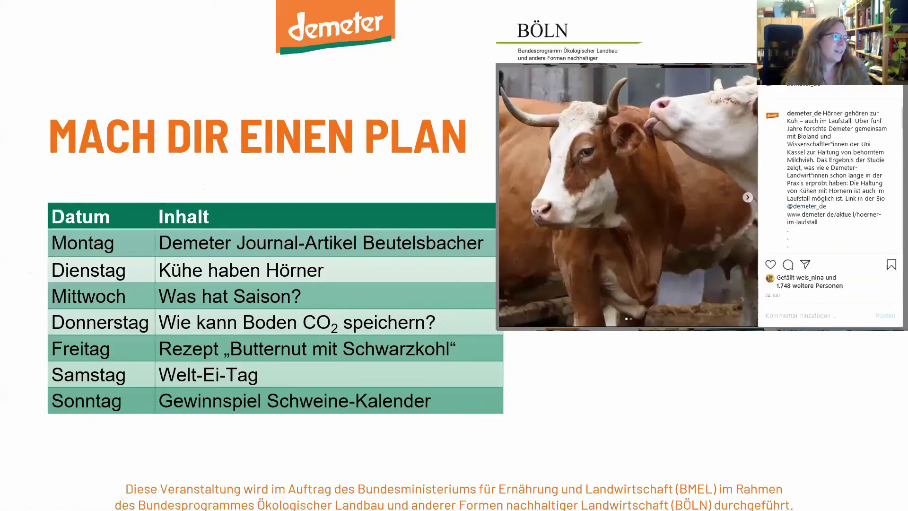
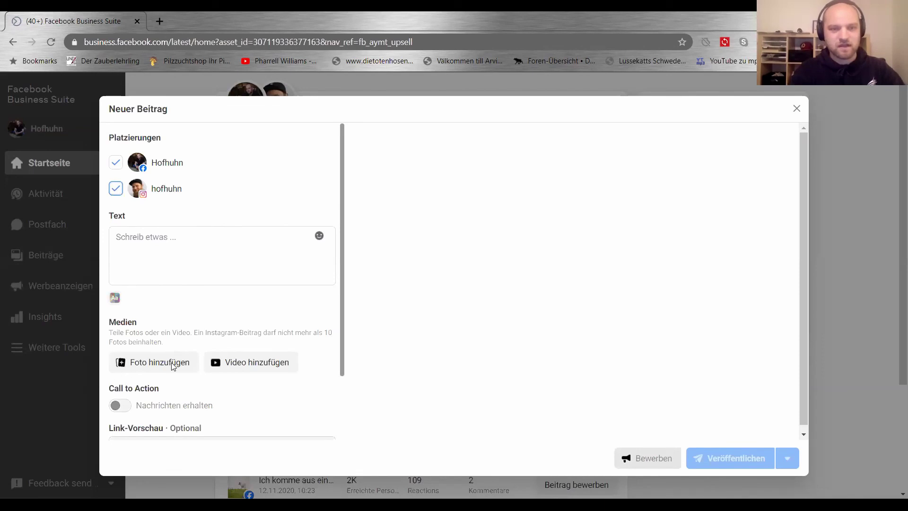
# Start adding a photo to the new Hofhuhn post and go to the Instagram folder under Fotos.
pyautogui.click(173, 367)
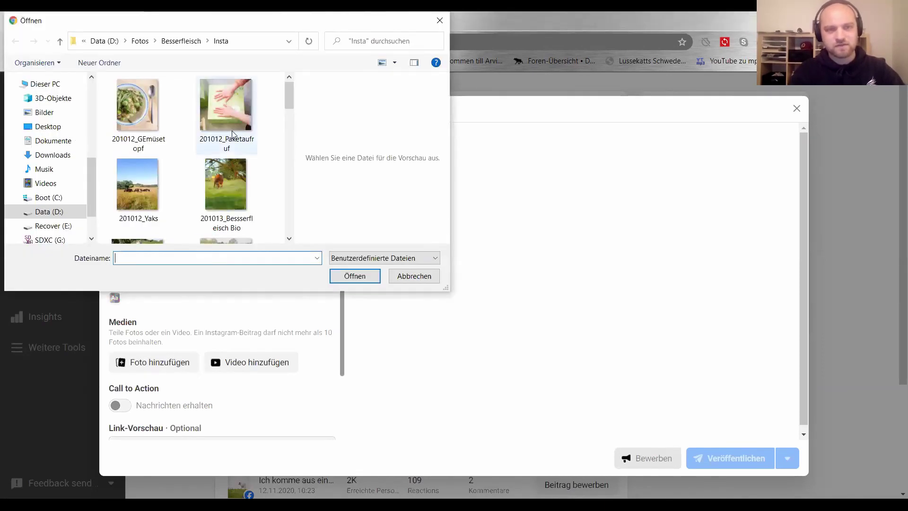
pyautogui.moveTo(166, 26); pyautogui.dragTo(171, 83)
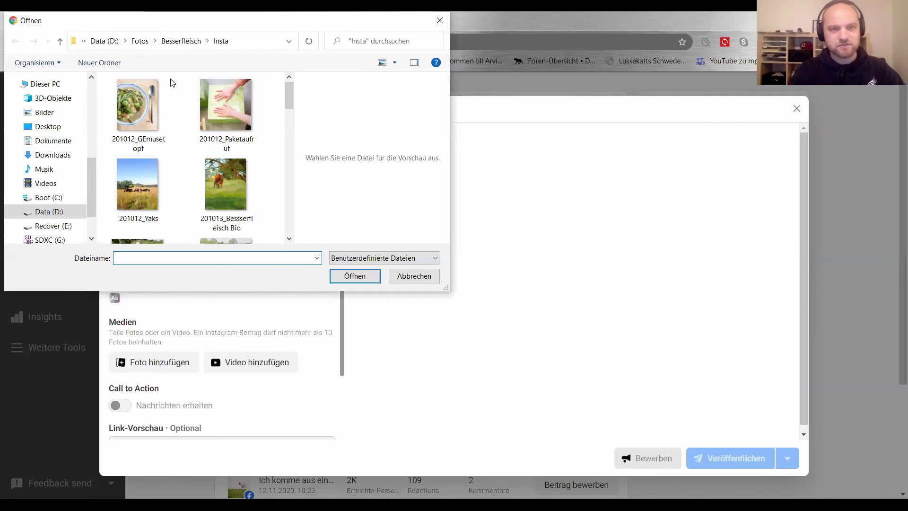
pyautogui.scroll(3, 53, 249)
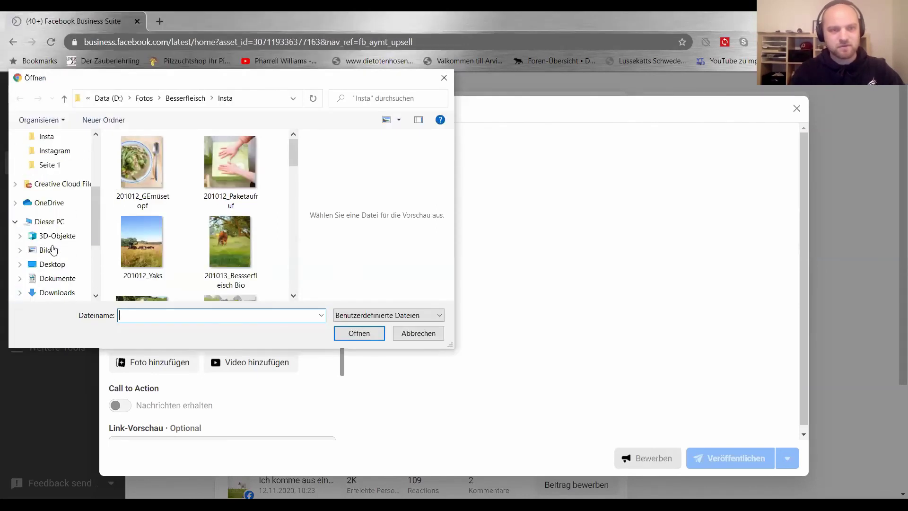
pyautogui.click(53, 193)
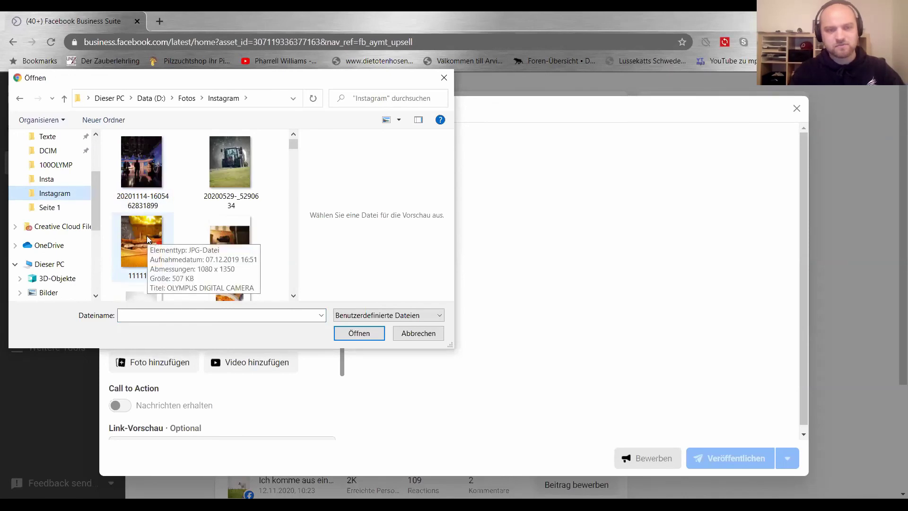
# Browse the Instagram folder and preview its photos, from the tractor picture 20200529-_5290634 through to 201024_Aubracs.
pyautogui.click(294, 296)
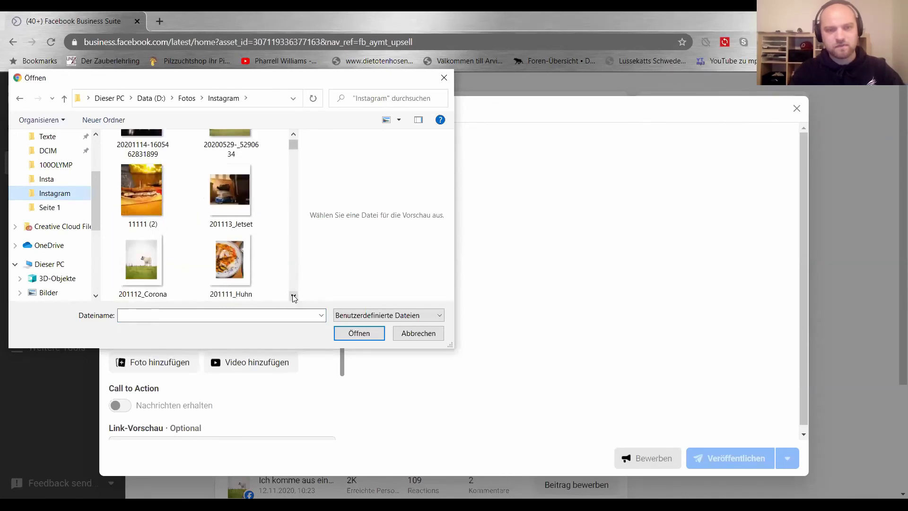
pyautogui.click(294, 136)
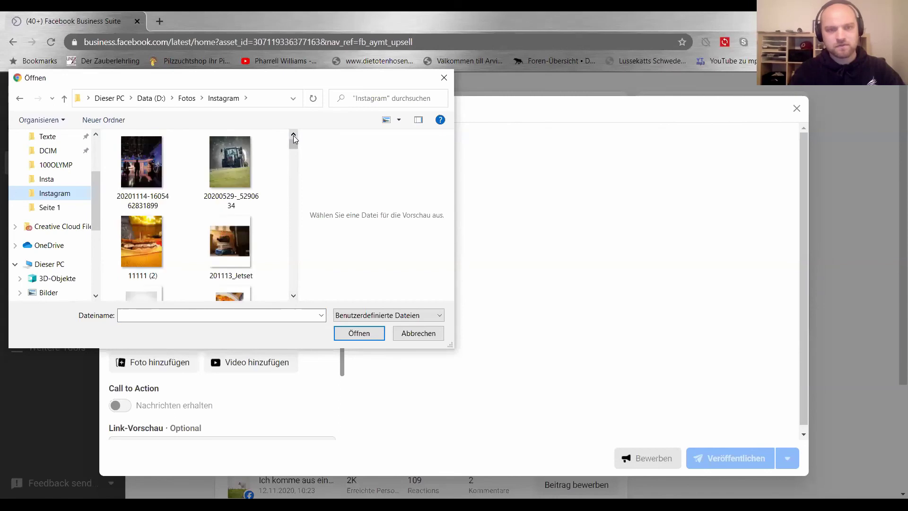
pyautogui.click(235, 162)
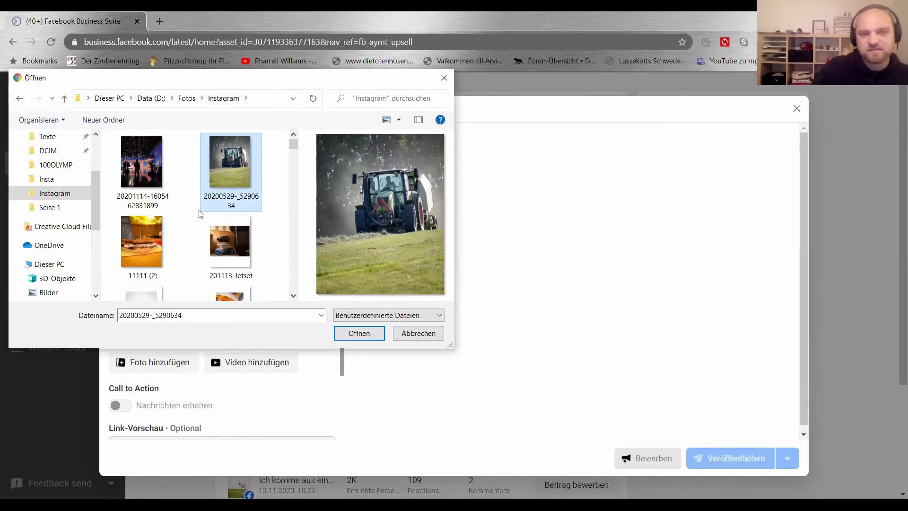
pyautogui.click(292, 297)
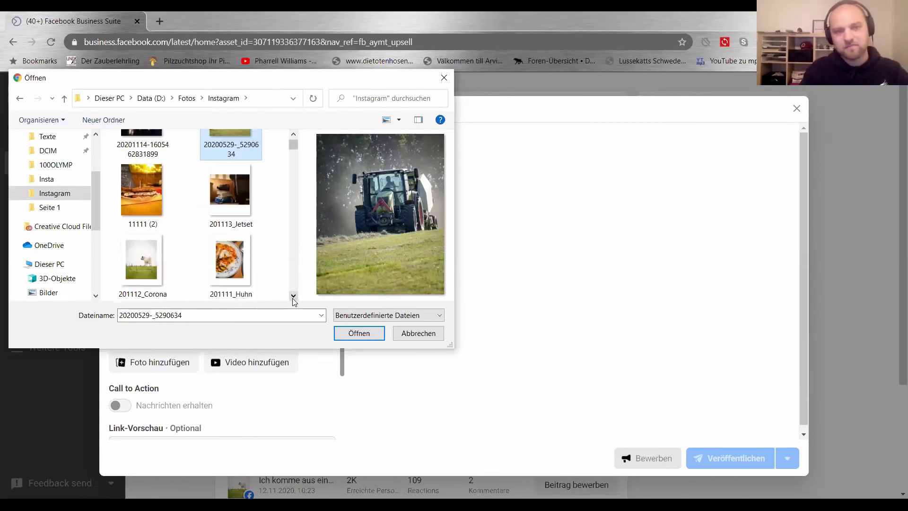
pyautogui.click(235, 208)
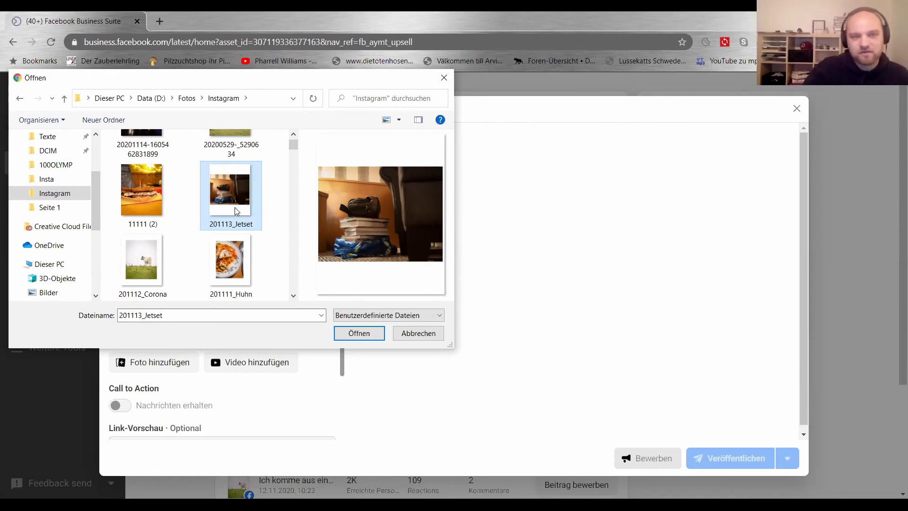
pyautogui.press('Right')
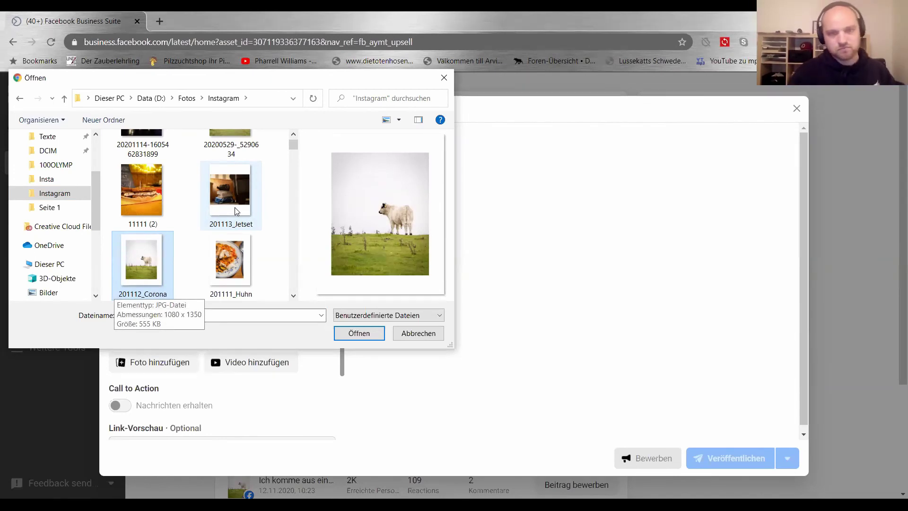
pyautogui.press('Right')
pyautogui.press('Right')
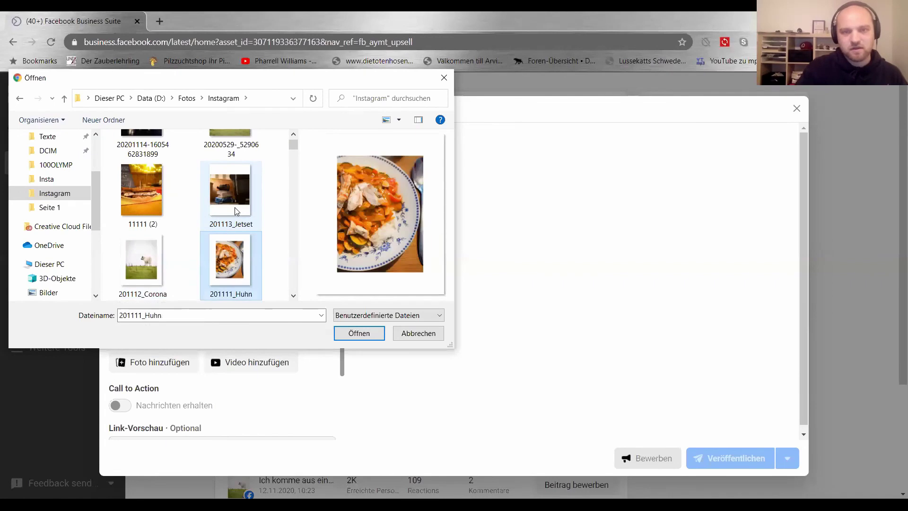
pyautogui.press('Right')
pyautogui.press('Right')
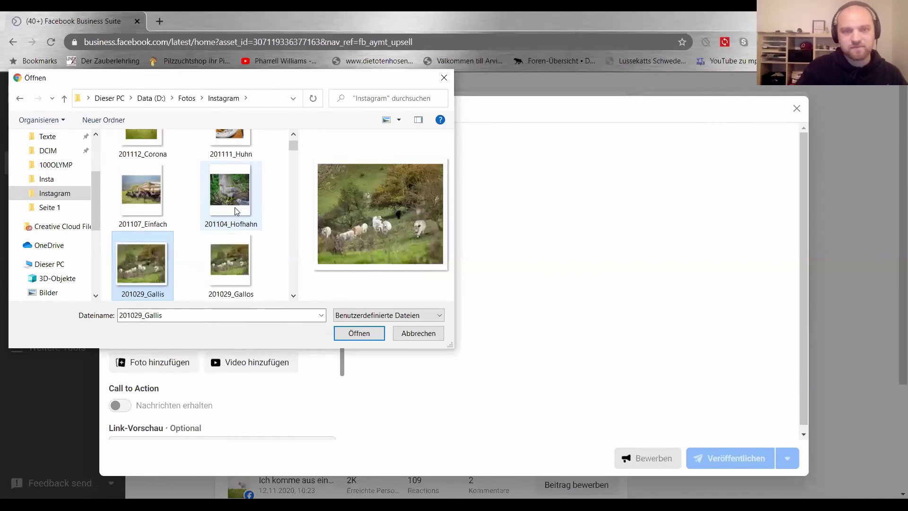
pyautogui.press('Right')
pyautogui.press('Right')
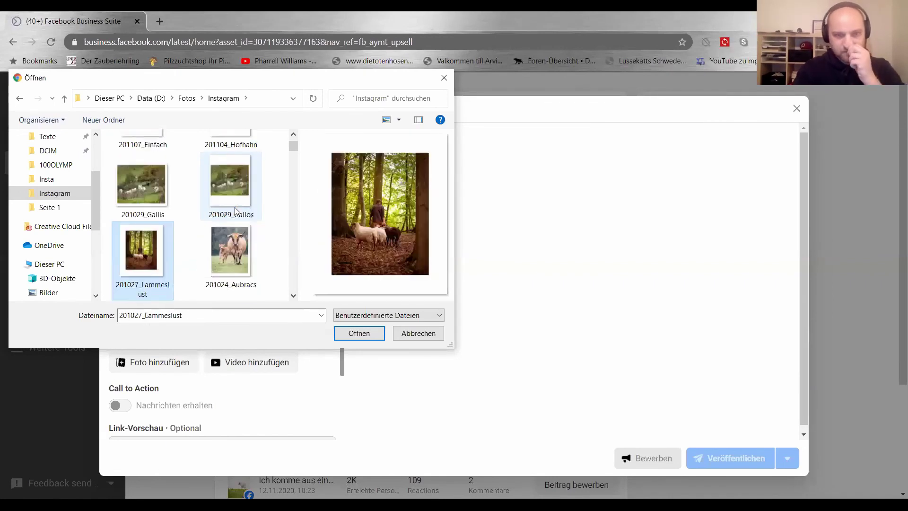
pyautogui.press('Right')
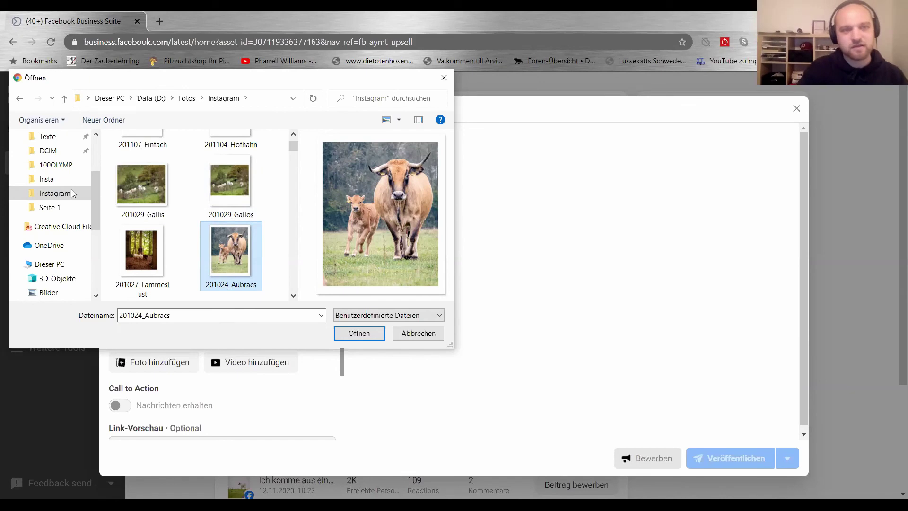
# Look through the Besserfleisch Insta folder, previewing the photos 201012_GEmüsetopf, 201012_Yaks and 201013_Bessserfleisch Bio.
pyautogui.click(47, 181)
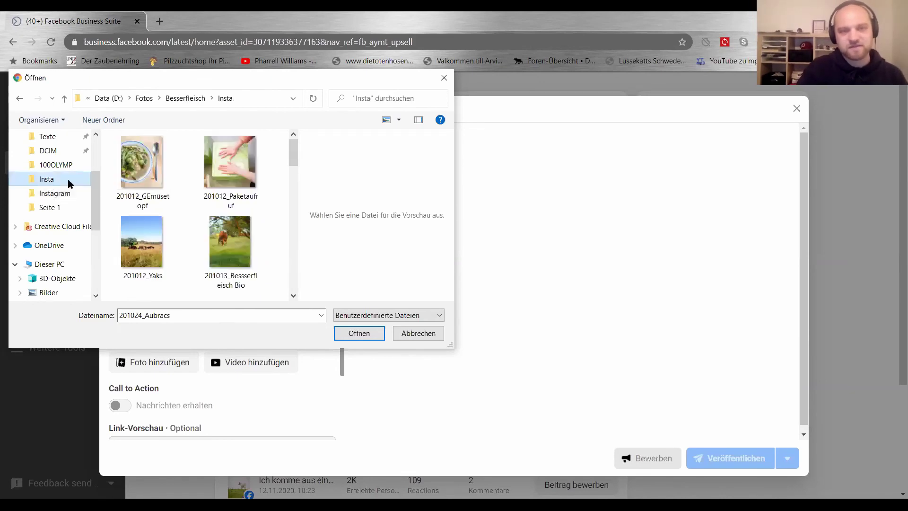
pyautogui.click(143, 179)
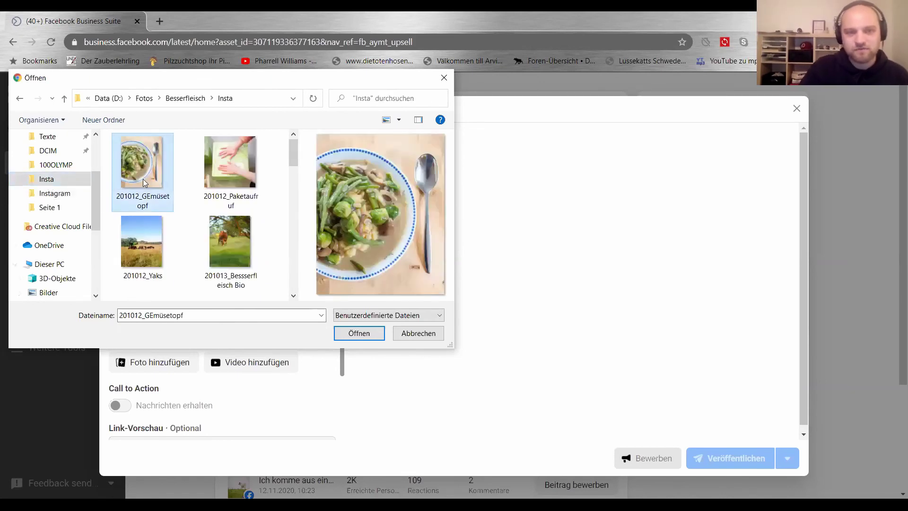
pyautogui.click(155, 247)
pyautogui.click(210, 243)
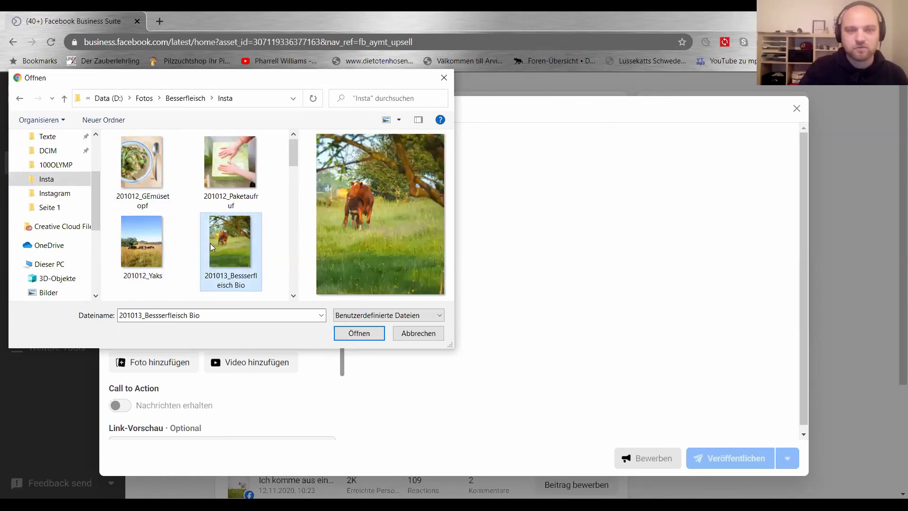
pyautogui.click(294, 296)
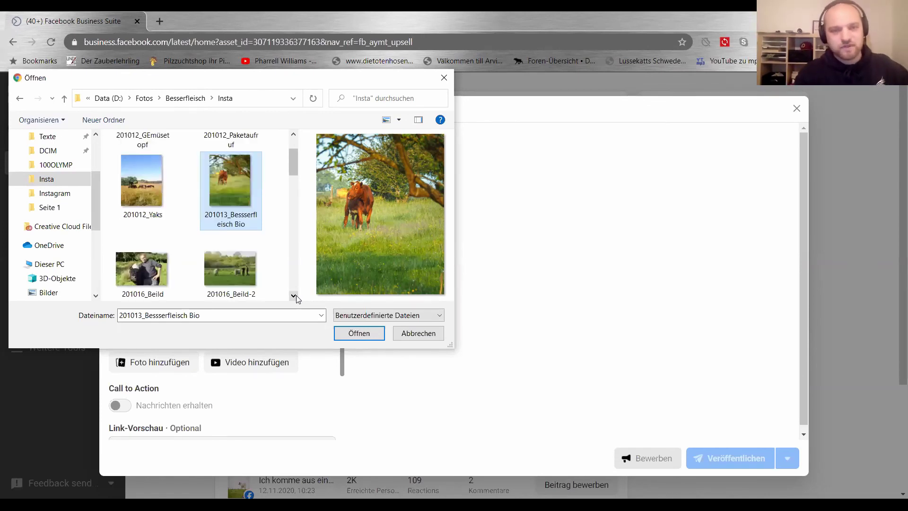
# Search the Instagram folder for "1111" and add the photo 11111 to the new post.
pyautogui.click(60, 193)
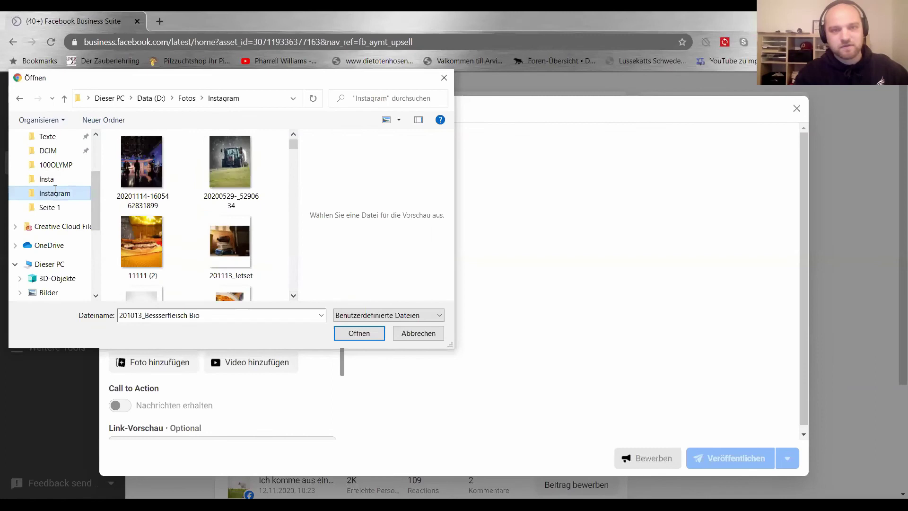
pyautogui.click(376, 103)
pyautogui.write('11')
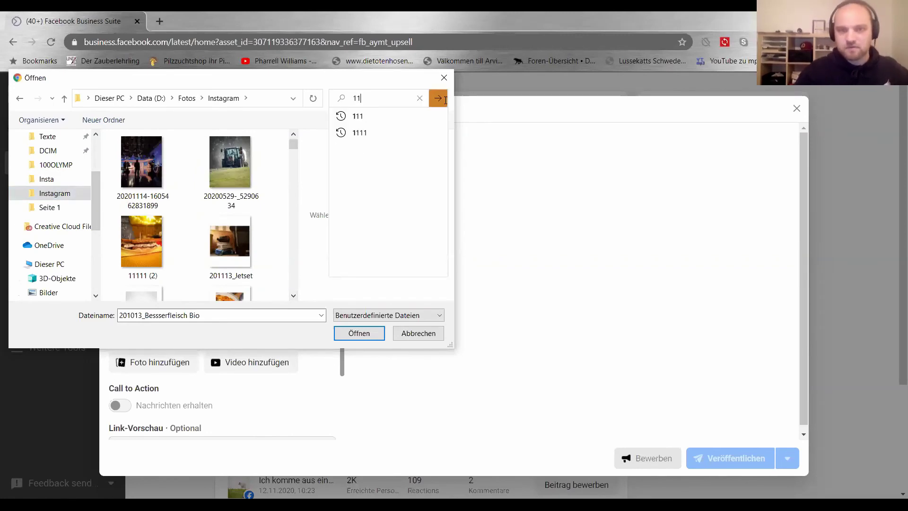
pyautogui.write('11')
pyautogui.click(445, 100)
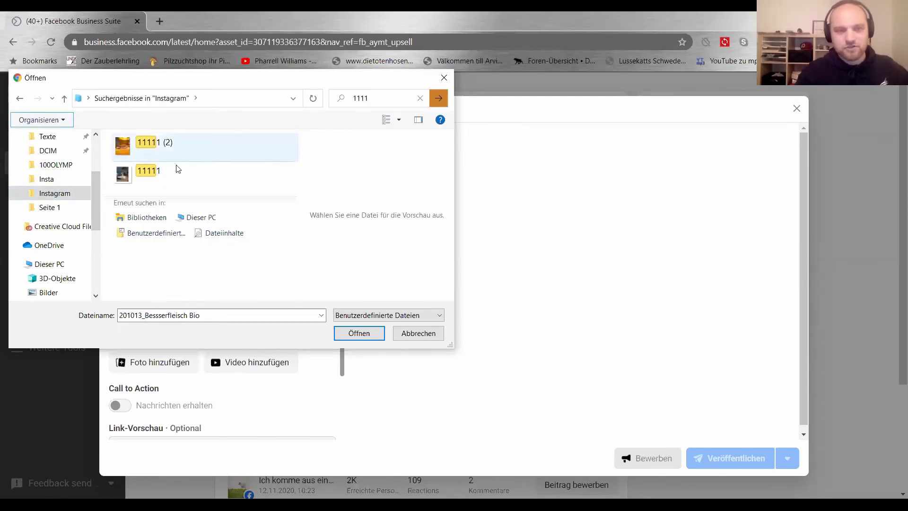
pyautogui.click(156, 174)
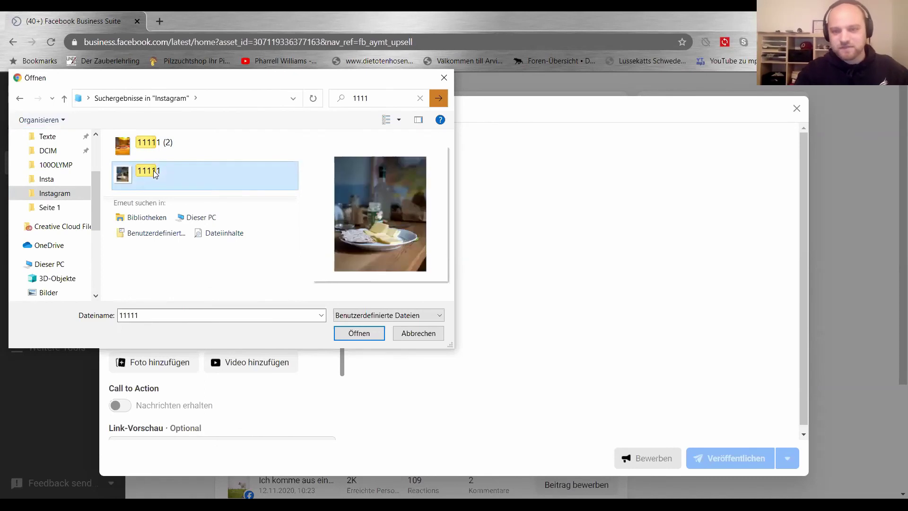
pyautogui.press('Return')
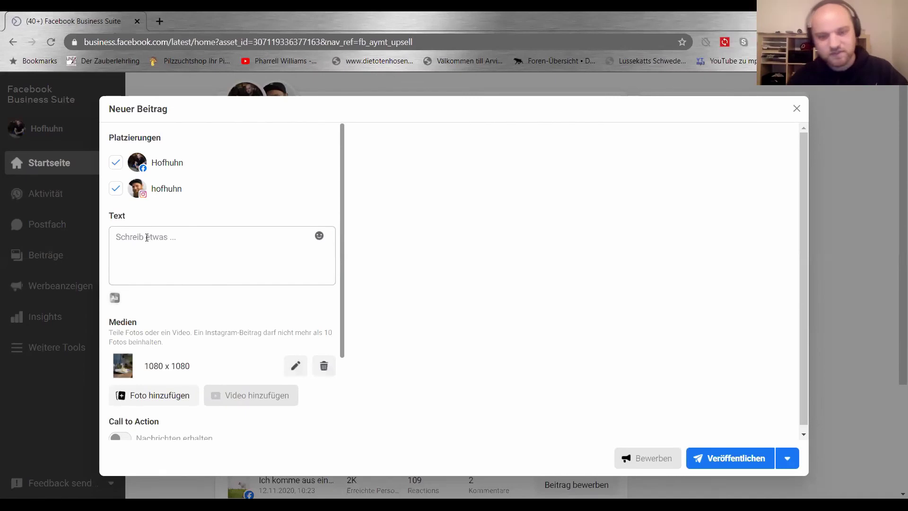
# Begin the post text with "Je fester der Käse, desto mehr Milch ist in die Herstellung geflossen.".
pyautogui.click(147, 237)
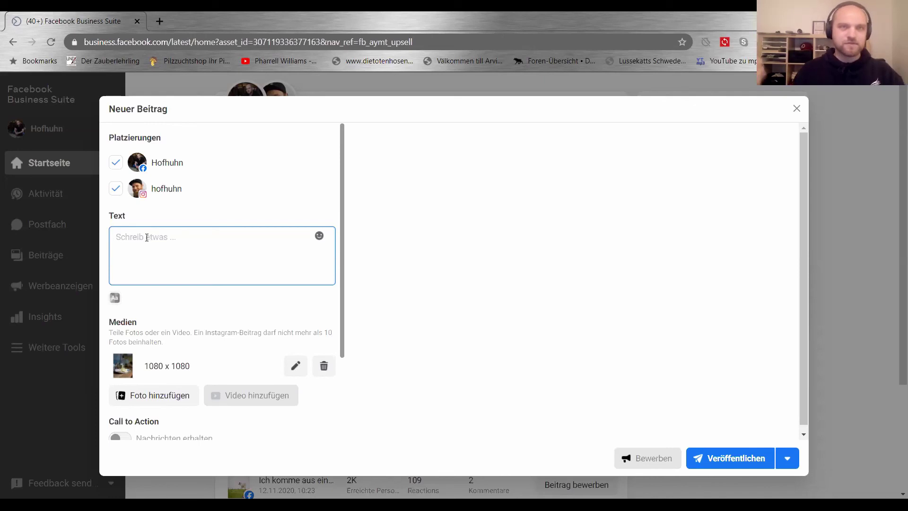
pyautogui.write('Je f')
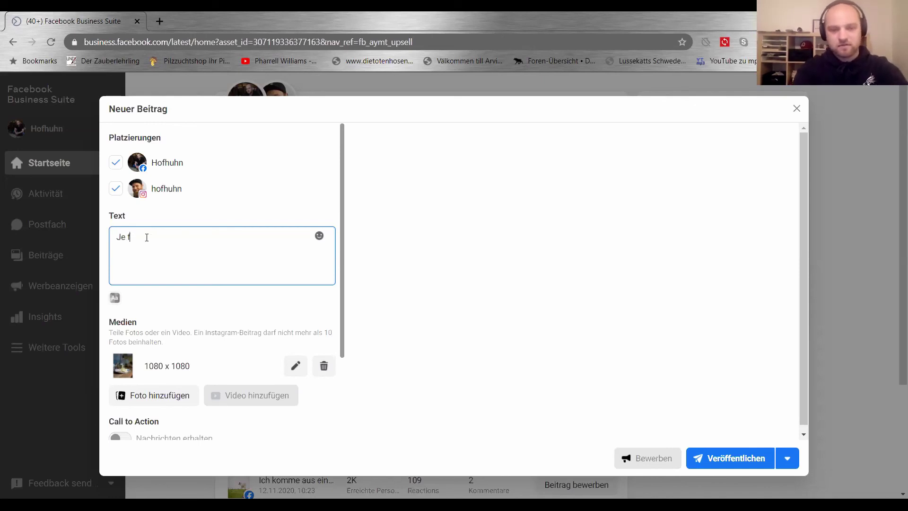
pyautogui.write('ester der')
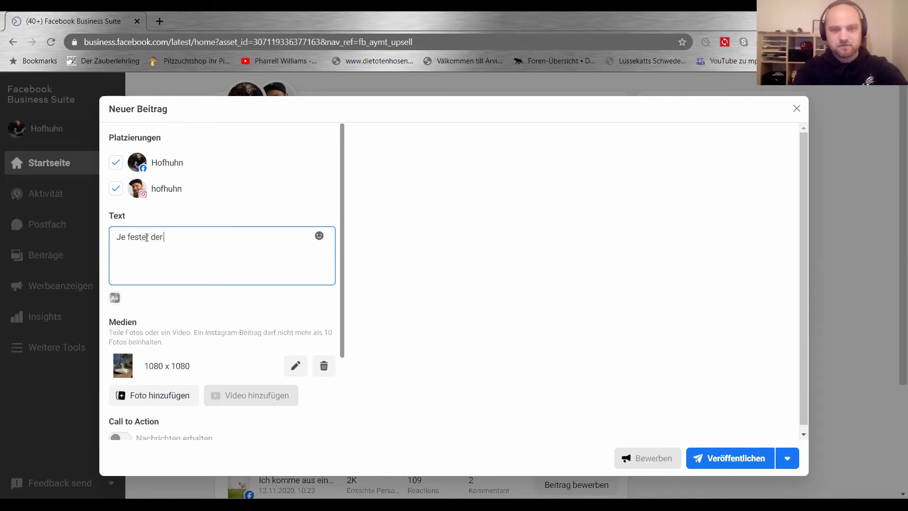
pyautogui.write(' Käse, d')
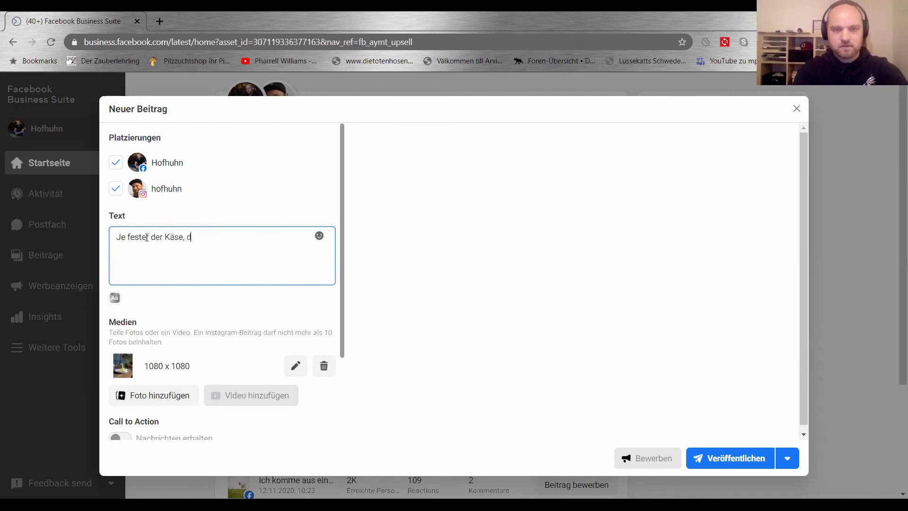
pyautogui.write('esto mehr Milchi i')
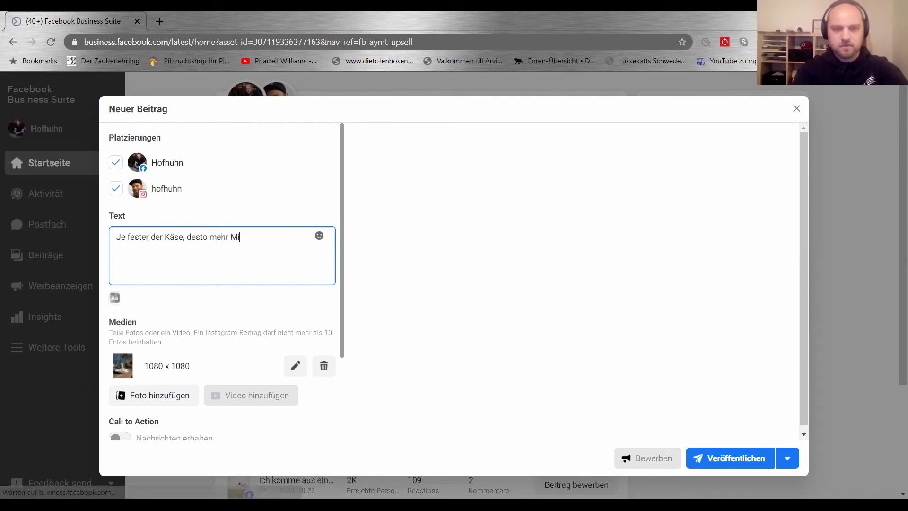
pyautogui.press('BackSpace')
pyautogui.press('BackSpace')
pyautogui.press('BackSpace')
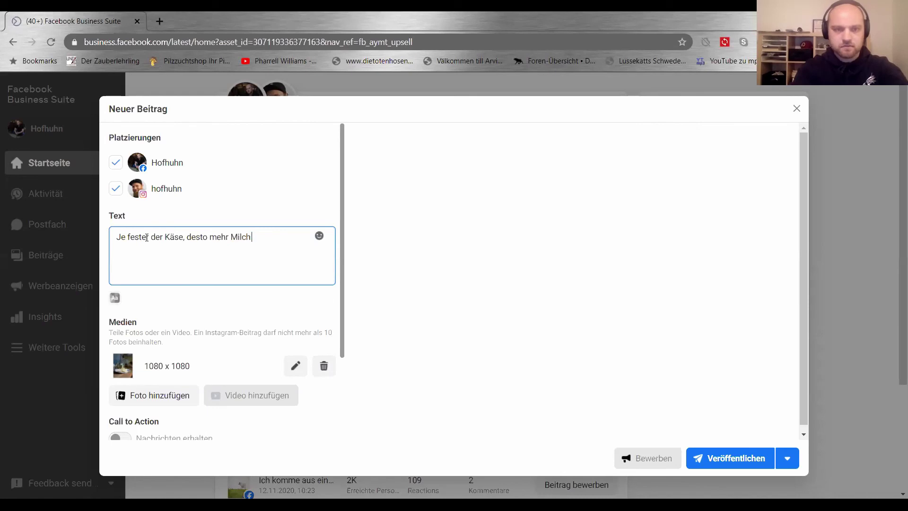
pyautogui.write('ist in die Herste')
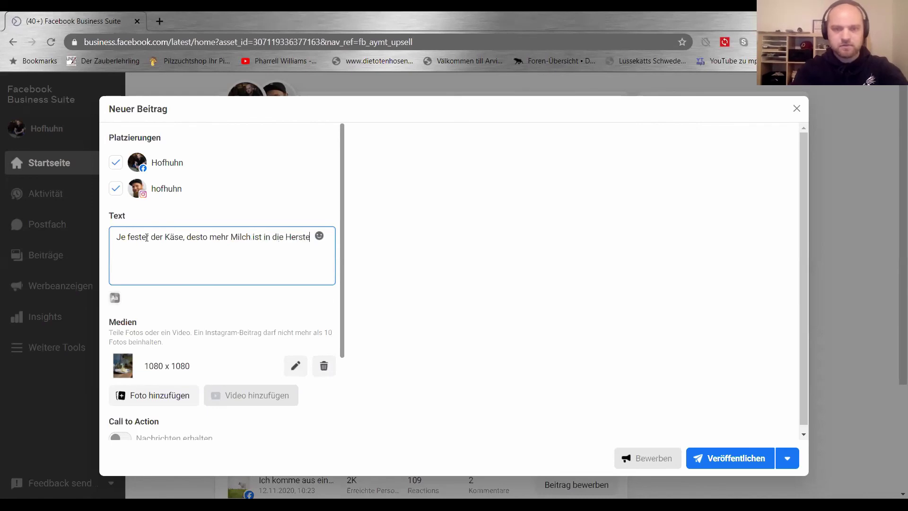
pyautogui.write('llung geflos')
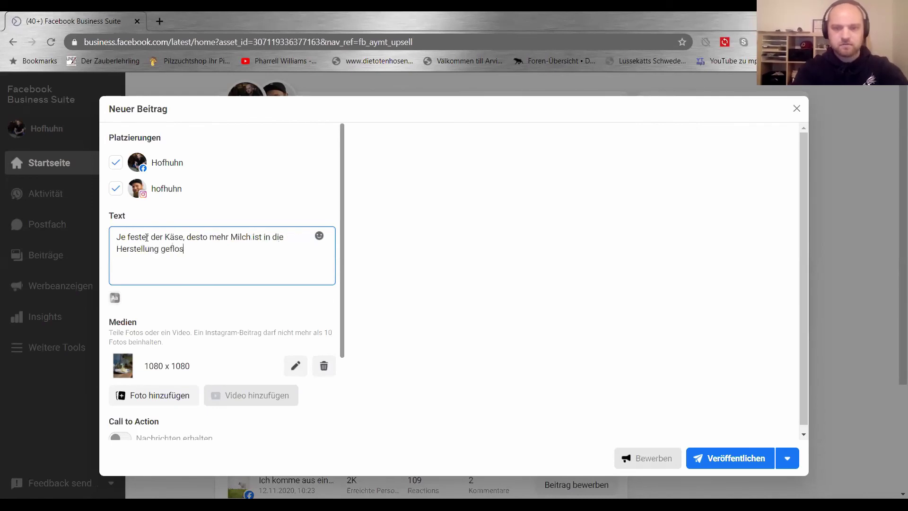
pyautogui.write('sen. für alle')
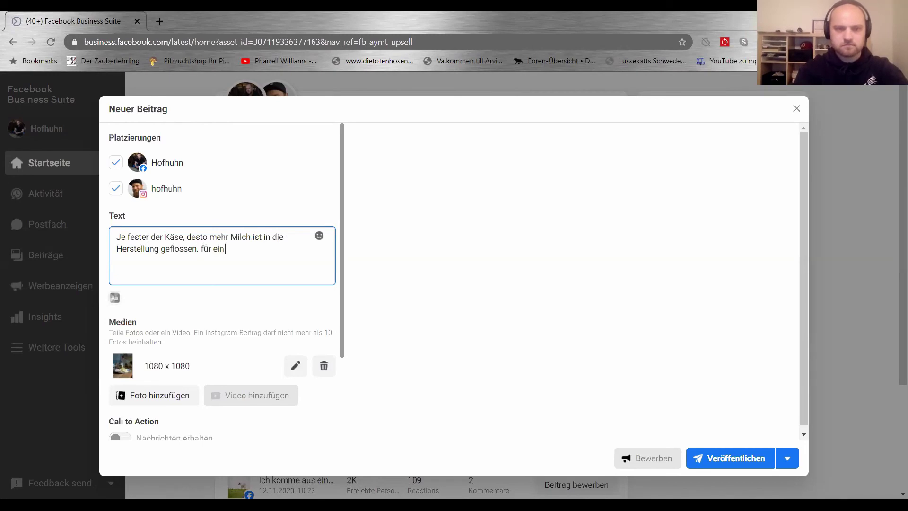
# Add the second sentence "Für ein Kilo unseres Flammkäs braucht es etwa sieben Liter Milch." to the post text.
pyautogui.press('BackSpace')
pyautogui.press('BackSpace')
pyautogui.press('BackSpace')
pyautogui.press('BackSpace')
pyautogui.press('BackSpace')
pyautogui.press('BackSpace')
pyautogui.press('BackSpace')
pyautogui.press('BackSpace')
pyautogui.write('Für ei')
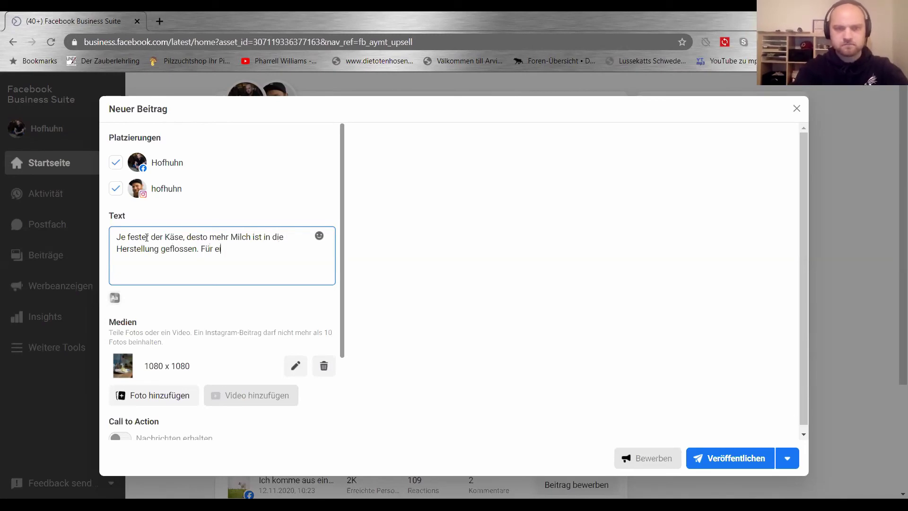
pyautogui.write('n Kilo unser')
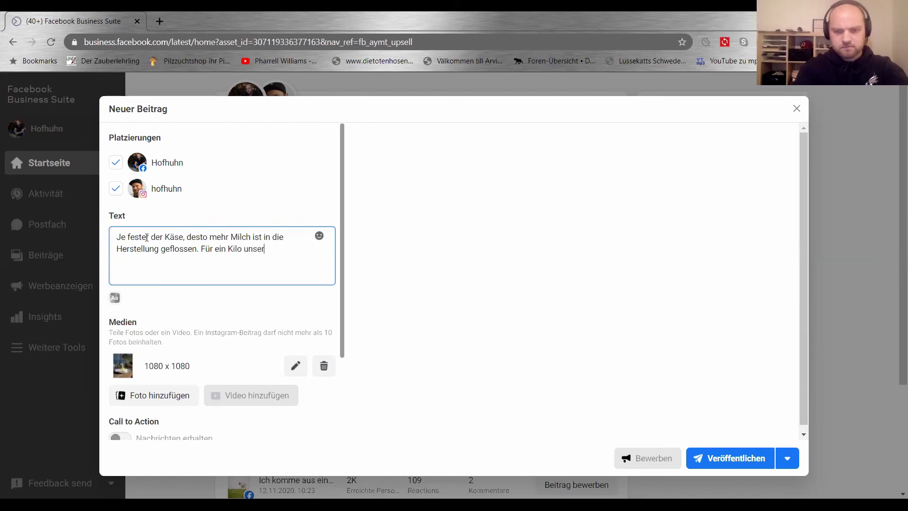
pyautogui.write('es Flammkäs')
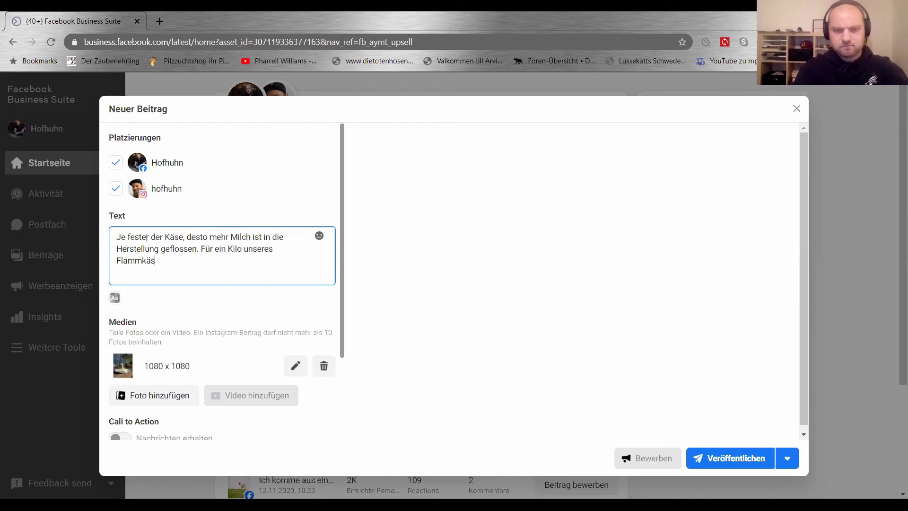
pyautogui.write(' braucht es etwa')
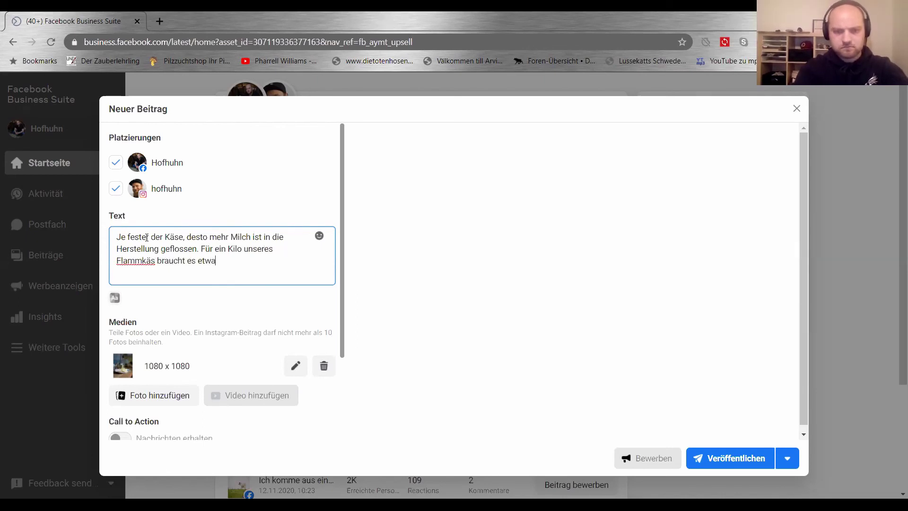
pyautogui.write(' sieben Liter Milch.')
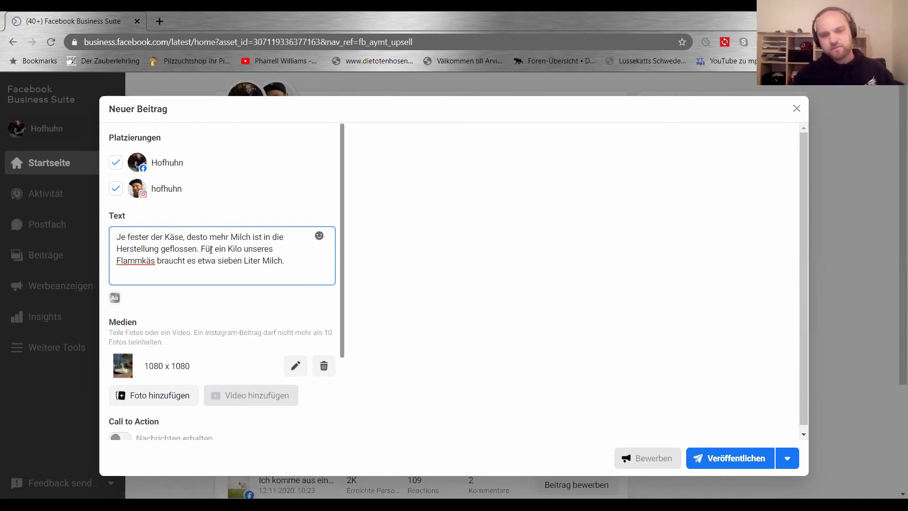
# Start a new paragraph after a blank line with "Bei Schnittkäse, wie unserem Bergkäse entstehen aus 100l Milch gute 10kg Käse".
pyautogui.press('Return')
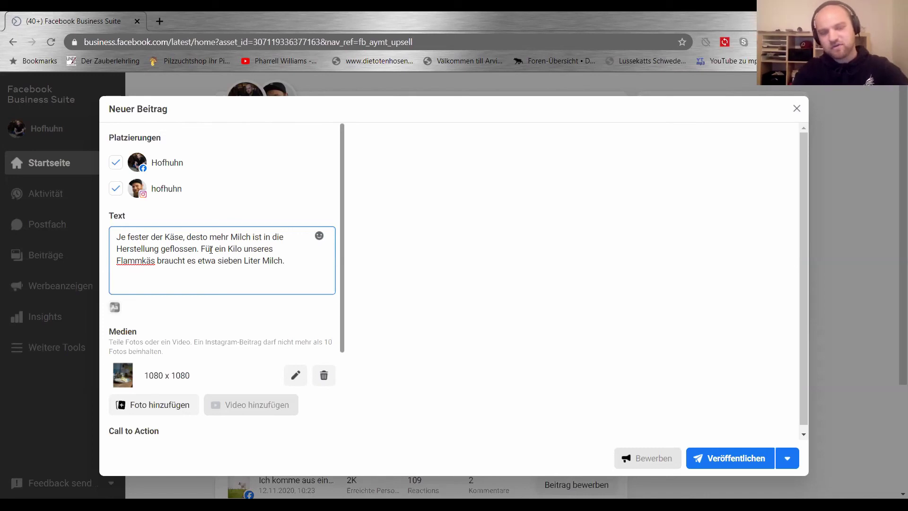
pyautogui.write('Bei Schni')
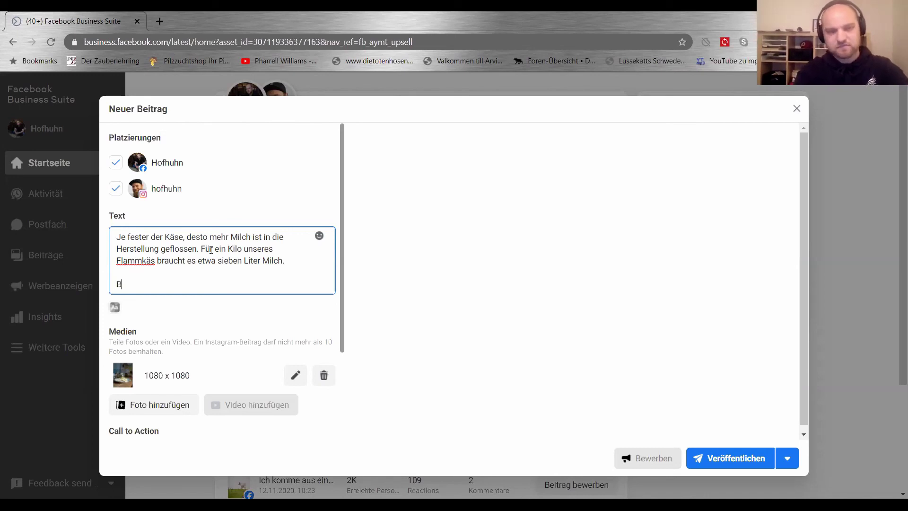
pyautogui.write('se')
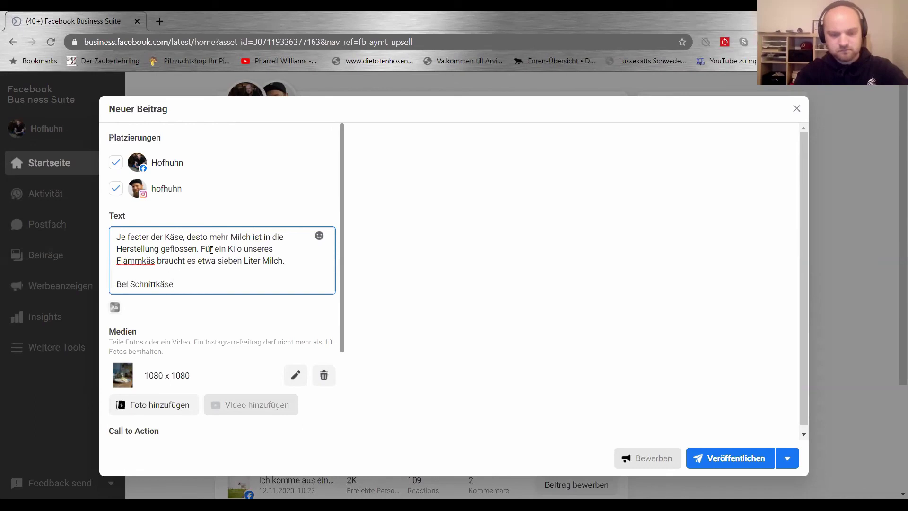
pyautogui.write(', wie unse')
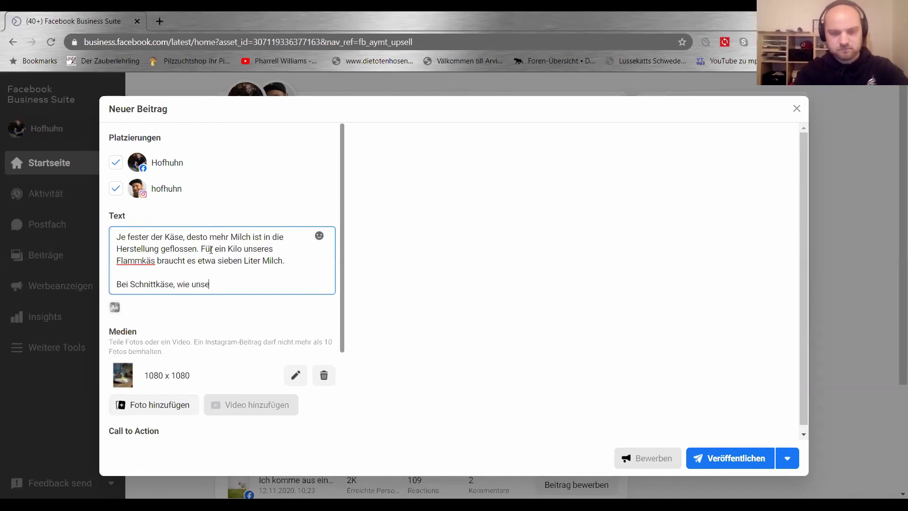
pyautogui.write('rem Ber')
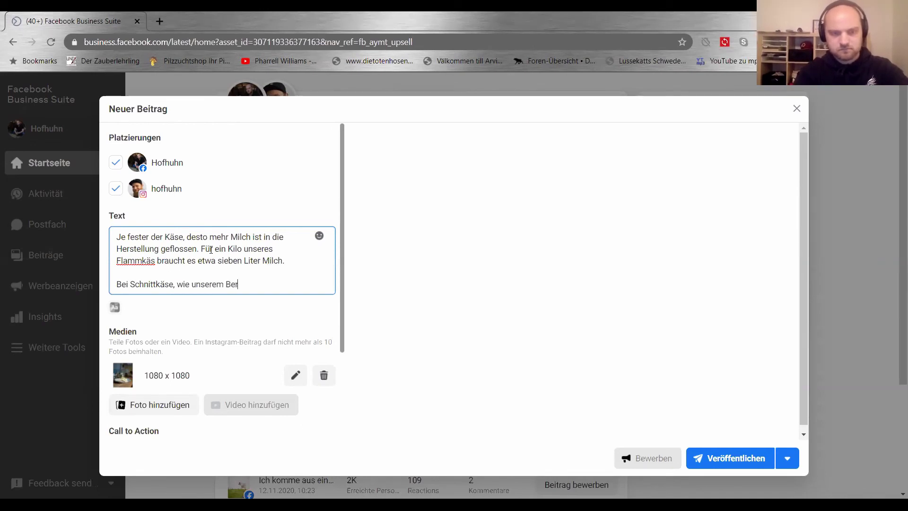
pyautogui.write('gkäse entstehen')
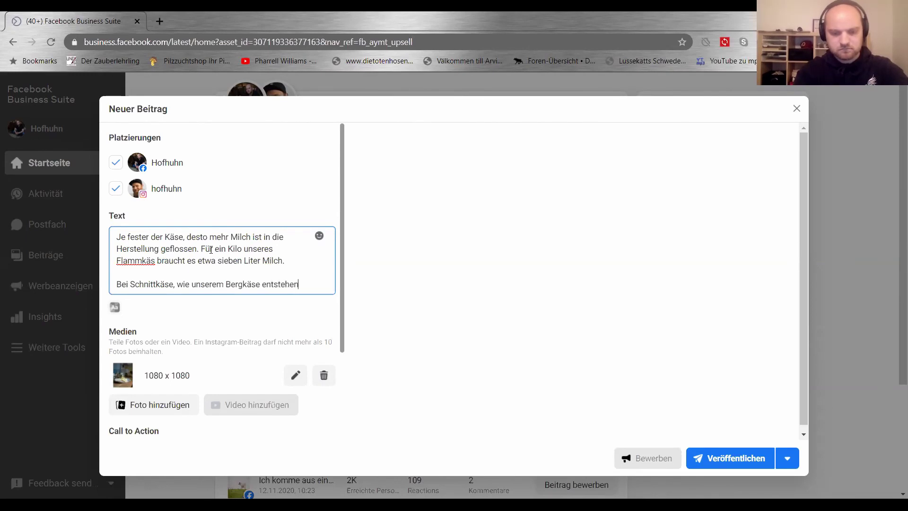
pyautogui.write(' aus 100l')
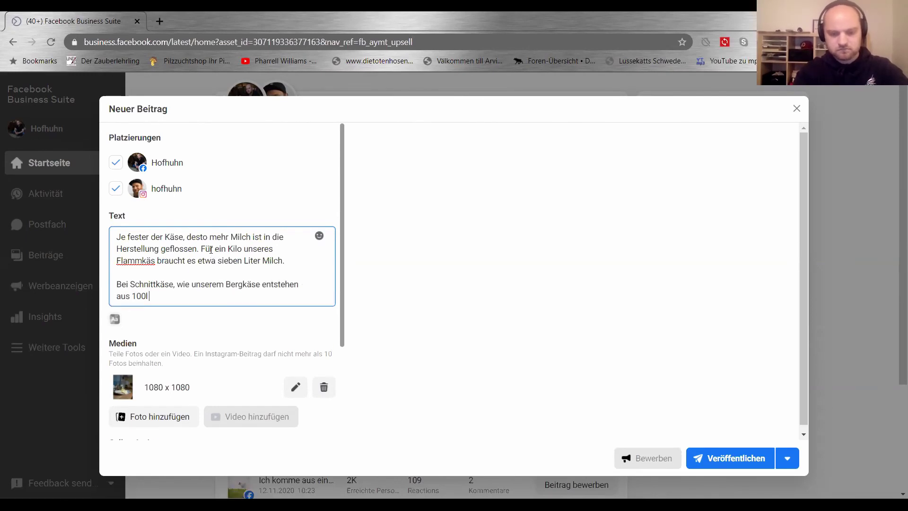
pyautogui.write(' Milch gute')
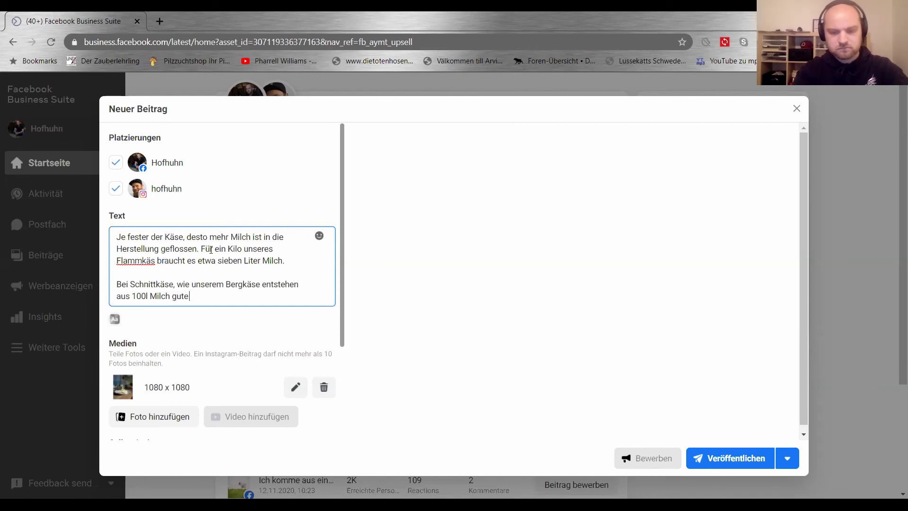
pyautogui.write(' 10kg Käse')
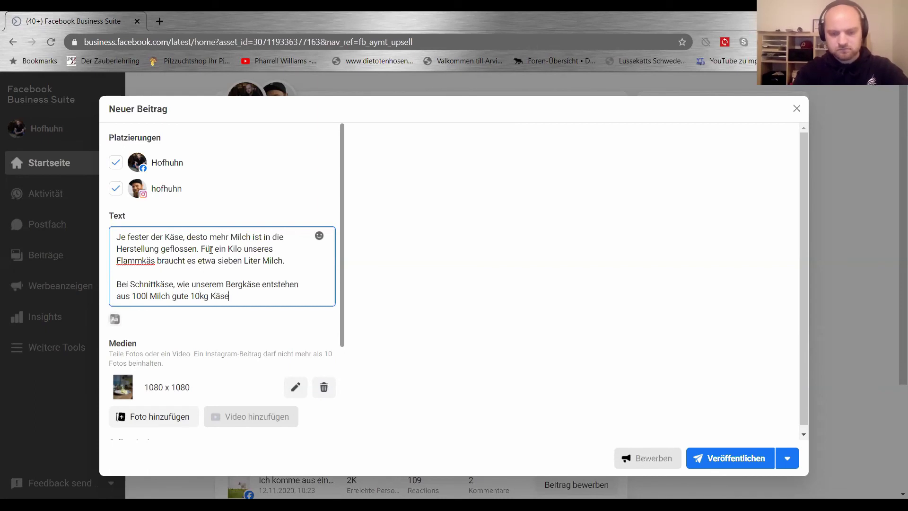
# Continue the second paragraph with "Während des Reifeprozesses im Käsekeller verliert gereifter Käse durch Verdunstung sogar noch weiteres Gewicht.".
pyautogui.write('. Während des')
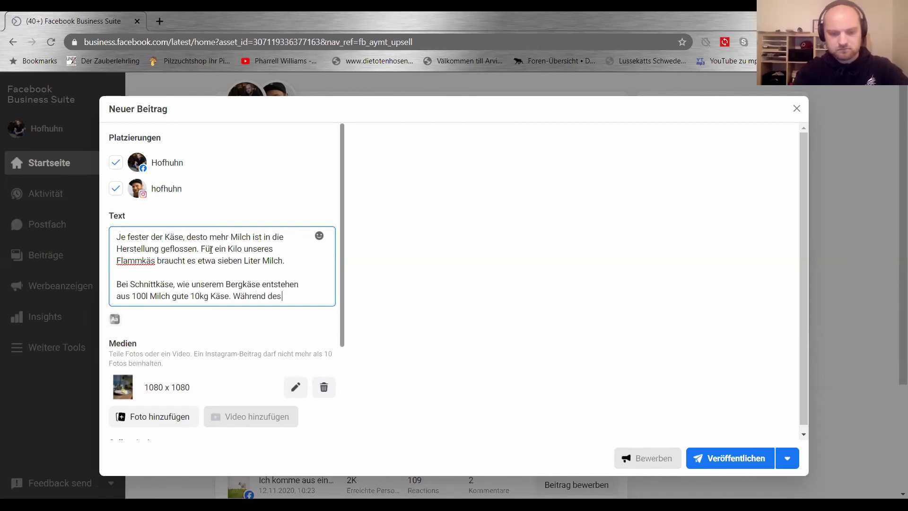
pyautogui.write(' Reifeprozes')
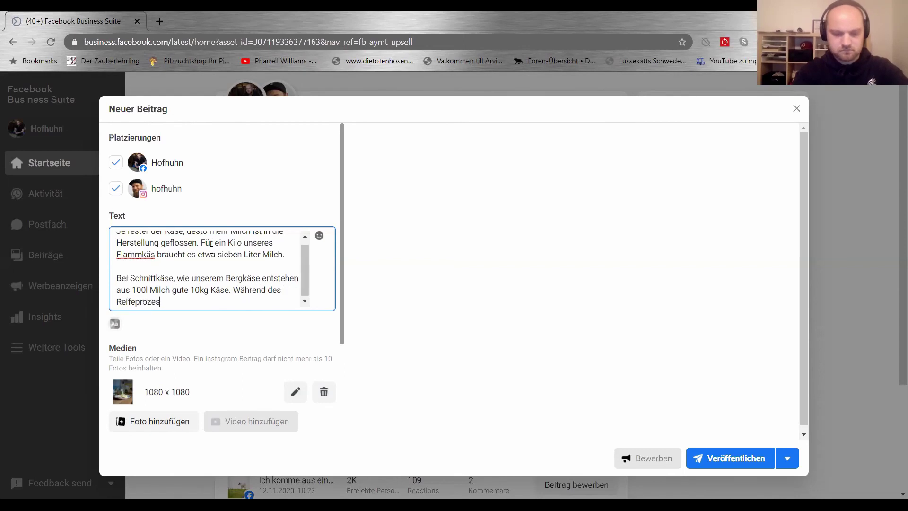
pyautogui.write('ses im Käsekeller')
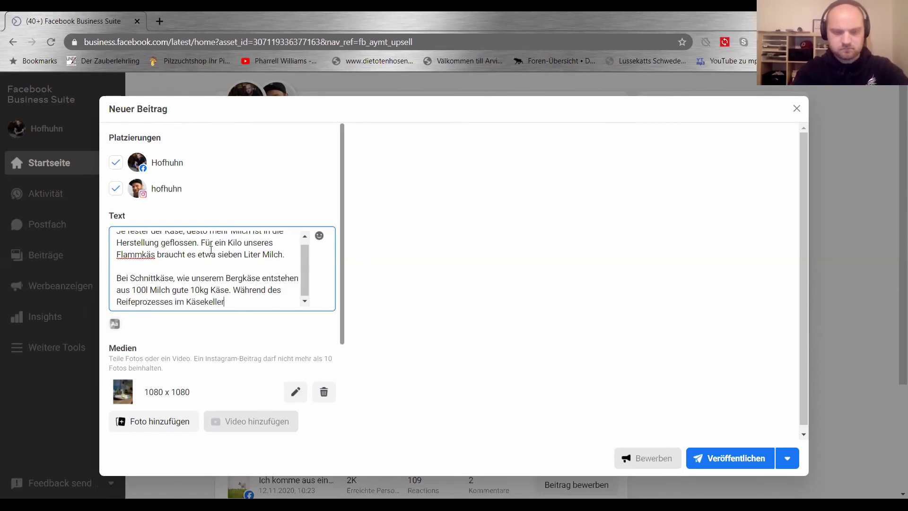
pyautogui.write(' verliert gerei')
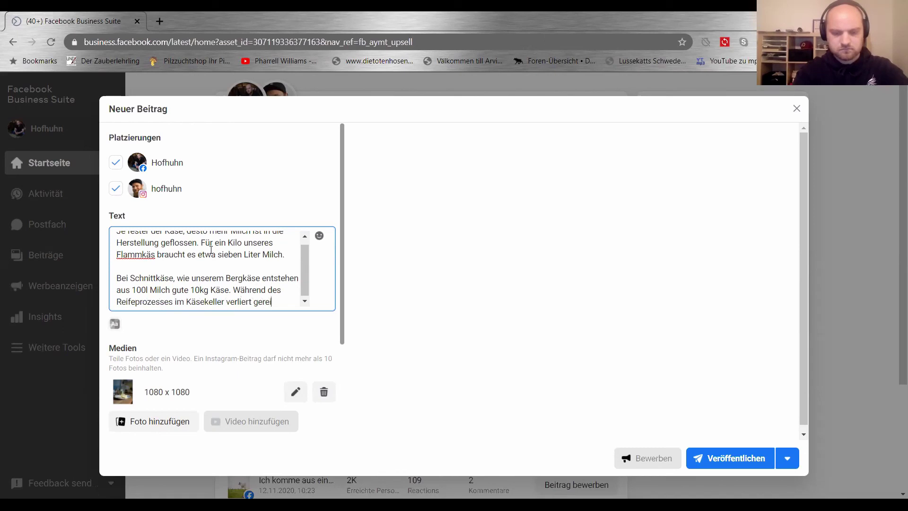
pyautogui.write('fter Käse durch Ver')
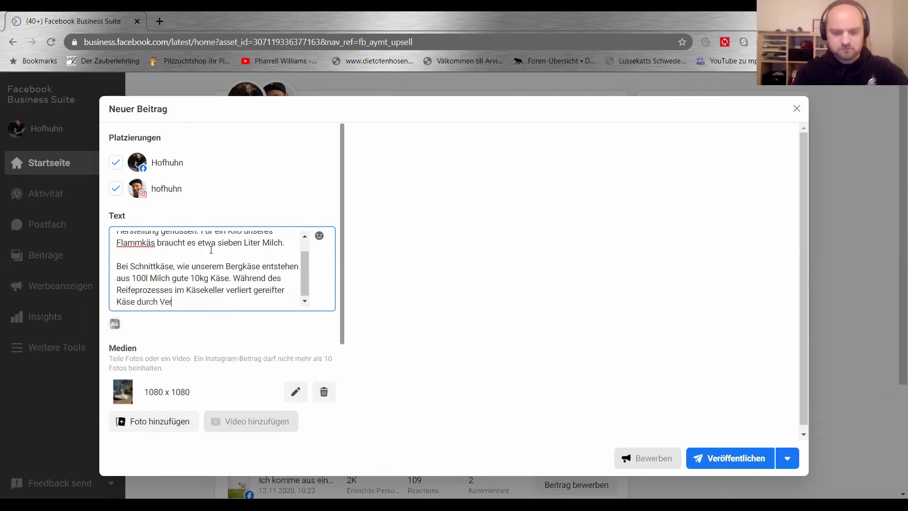
pyautogui.write('dunstung sogar')
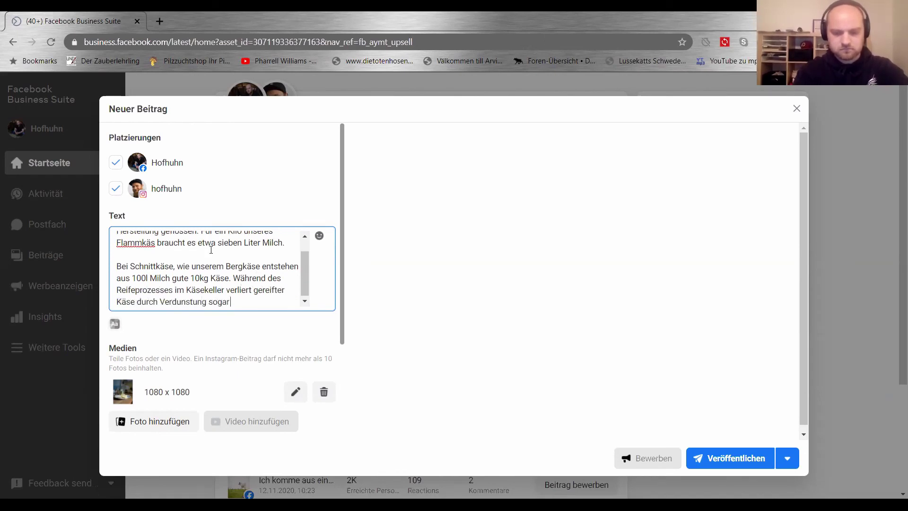
pyautogui.write(' noch weiteres Gewicht.')
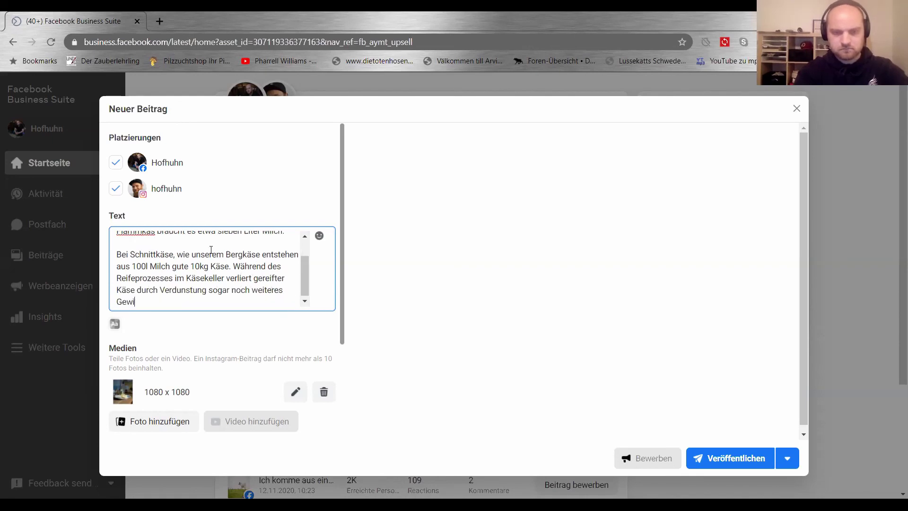
pyautogui.press('Return')
pyautogui.press('Return')
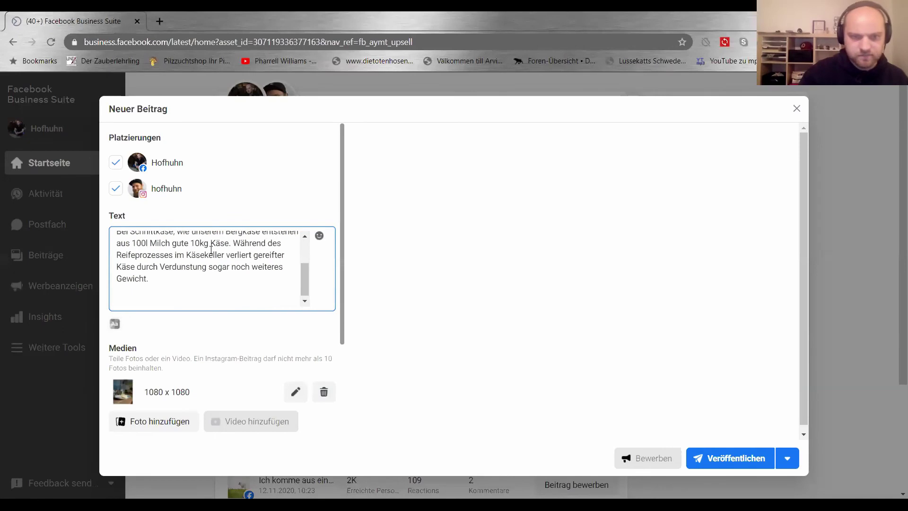
pyautogui.press('BackSpace')
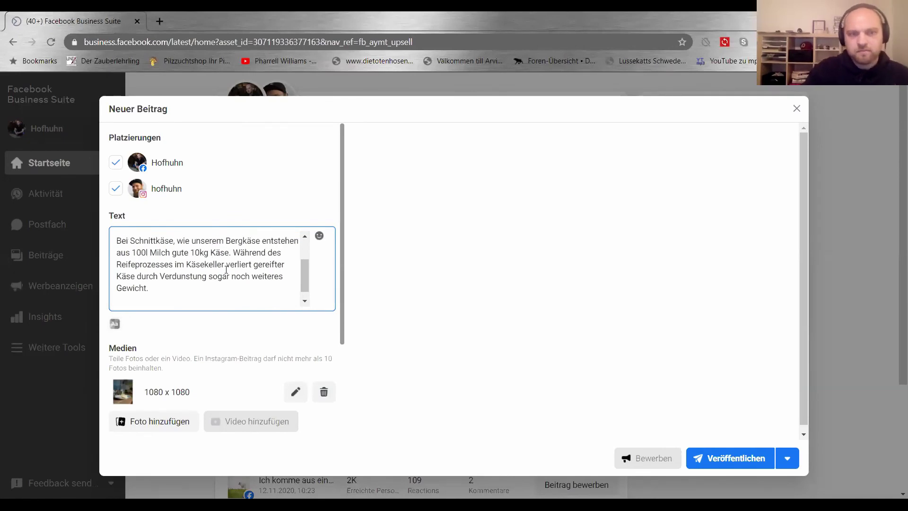
pyautogui.hotkey('ctrl', 'Home')
pyautogui.write('Je fester der Käse, desto mehr Milch ist in die Herstellung geflossen. Für ein Kilo unseres Flammkäs braucht es etwa sieben Liter Milch.')
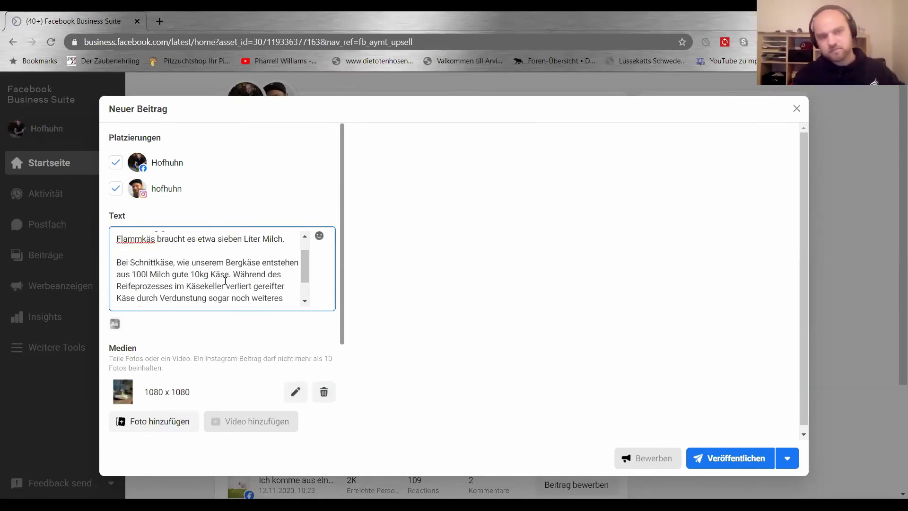
pyautogui.scroll(-2, 226, 281)
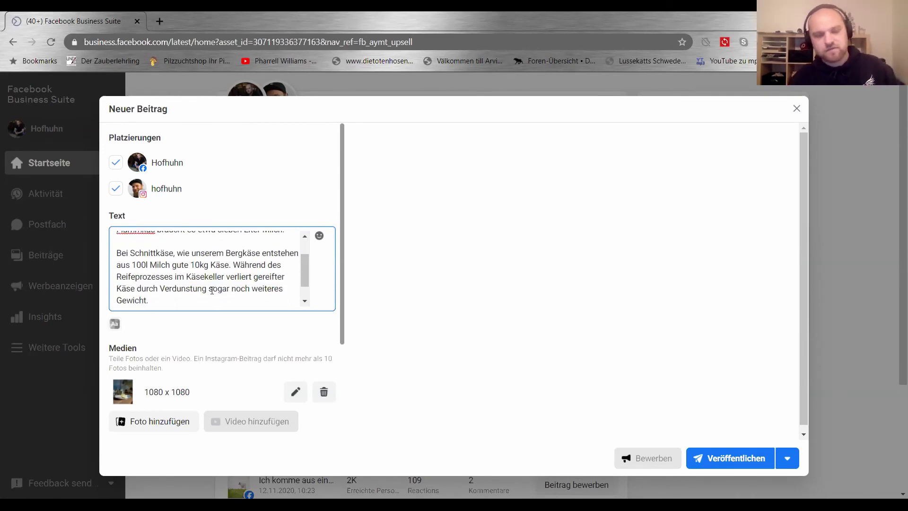
pyautogui.scroll(-1, 212, 290)
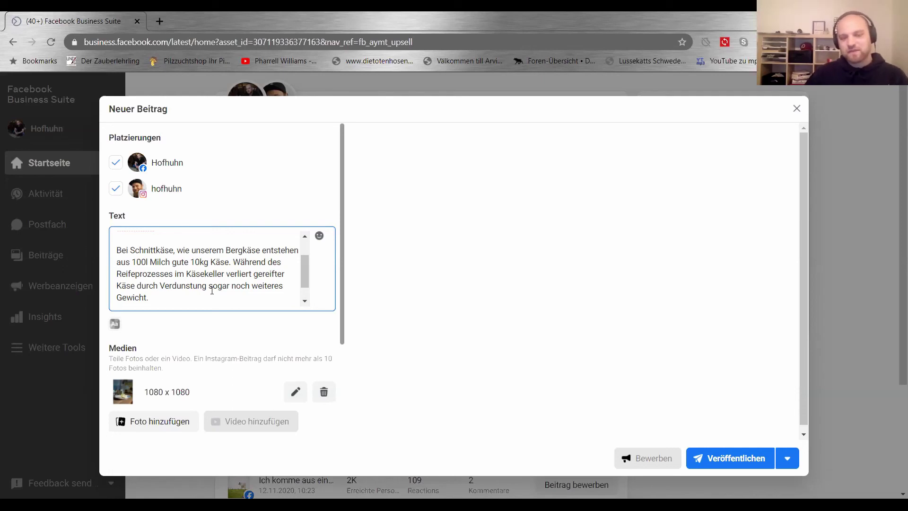
# Start a third paragraph in the post text with "Weichkäse, wie auch unser Flammkäs einer ist, brauchen nicht ganz so viel Milch. Die Ausbeute".
pyautogui.scroll(-2, 212, 290)
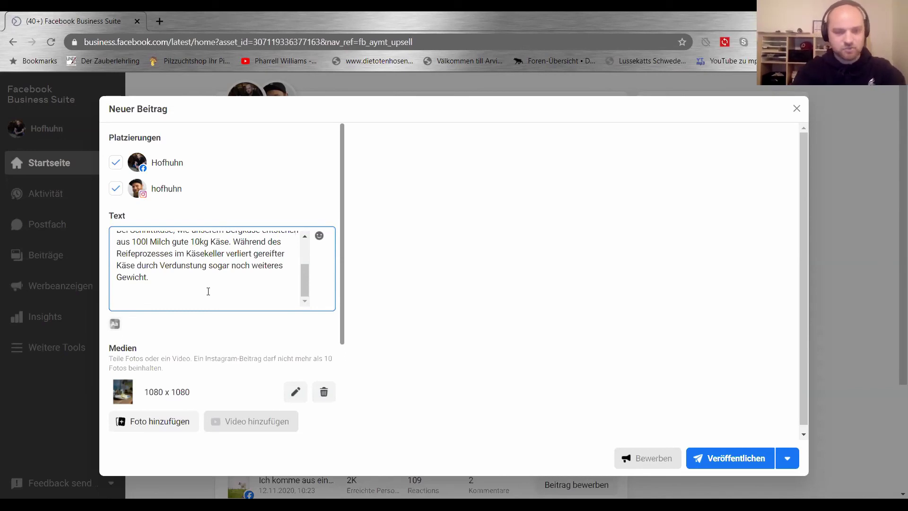
pyautogui.write('Weichkäse,')
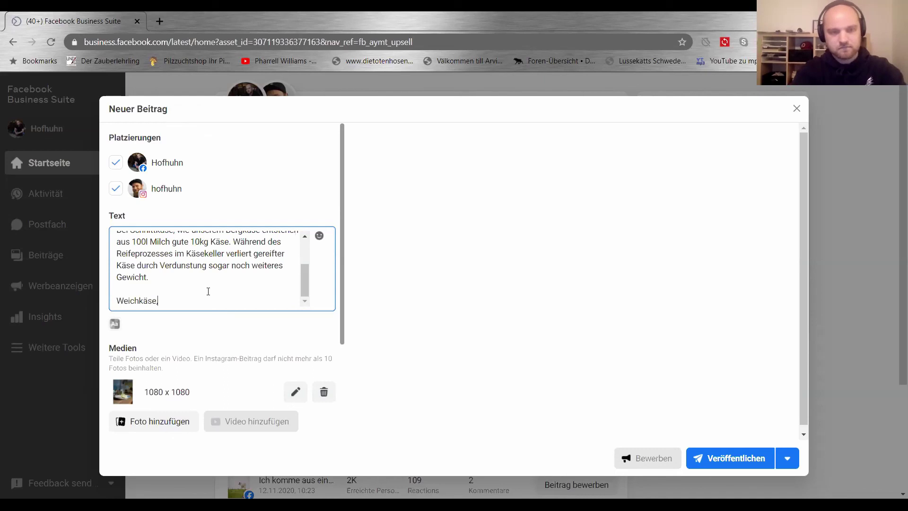
pyautogui.write(' wie auch uns')
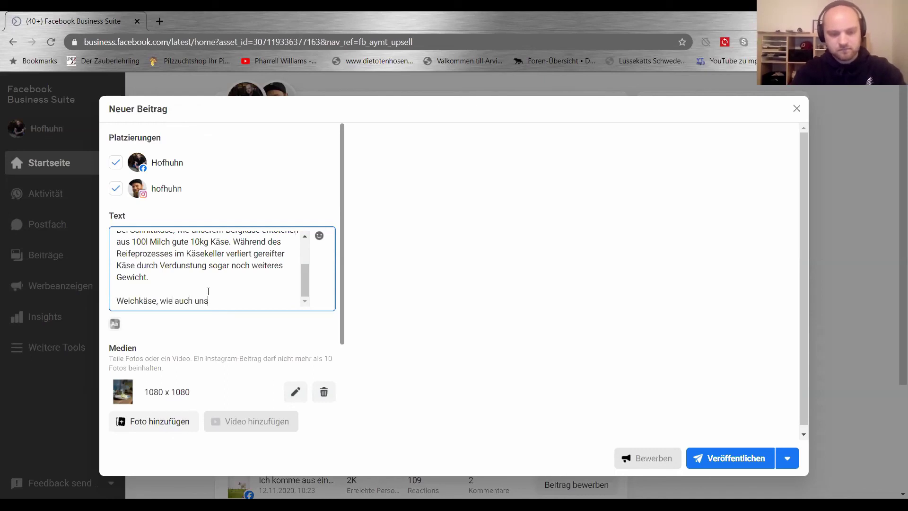
pyautogui.write('er Flammkäs e')
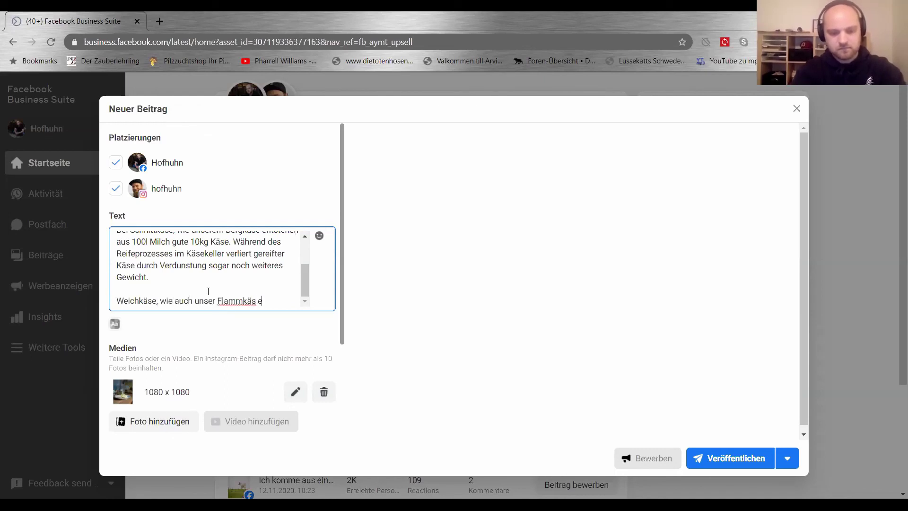
pyautogui.write('iner ist, brauchen')
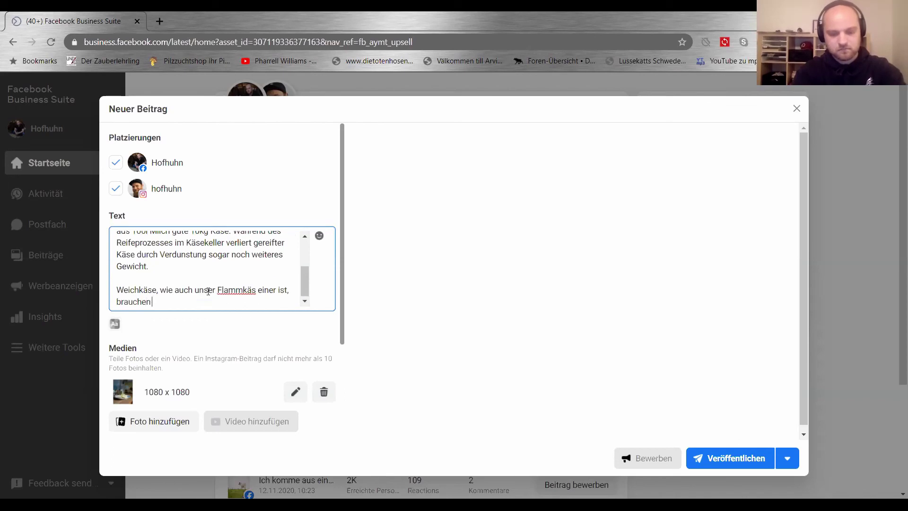
pyautogui.write(' nicht garz so viel')
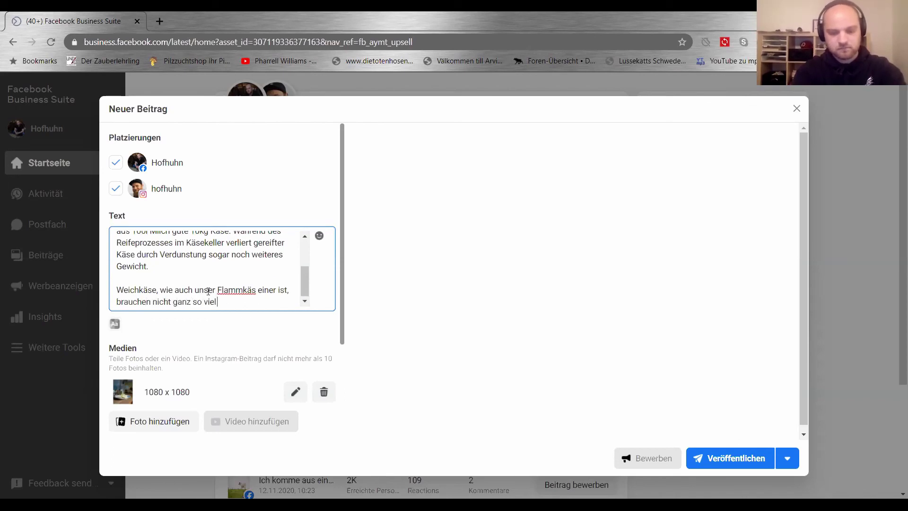
pyautogui.write(' Milch. Die Ausbeute')
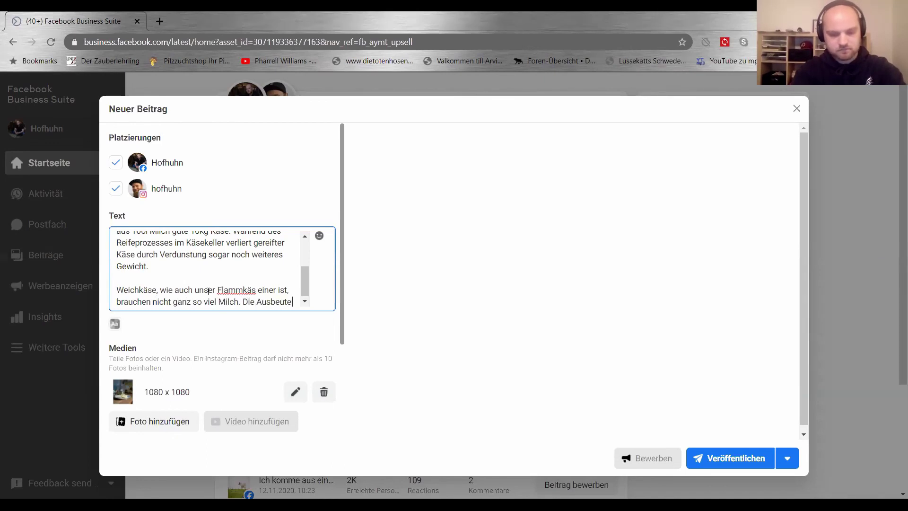
# Continue the third paragraph of the post text with "ist mit 1:7 etwas höher als beim Bergkäse. Bei".
pyautogui.write(' ist mit 1:')
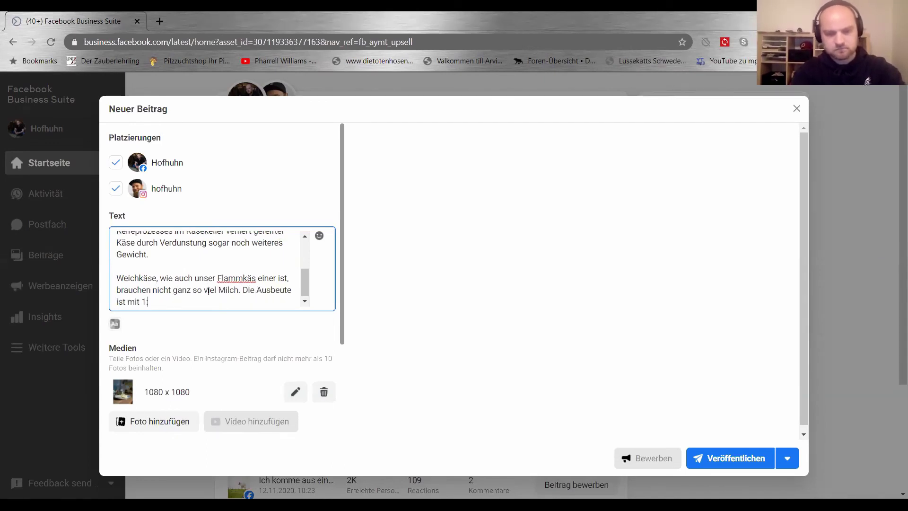
pyautogui.write('7 etwas ge')
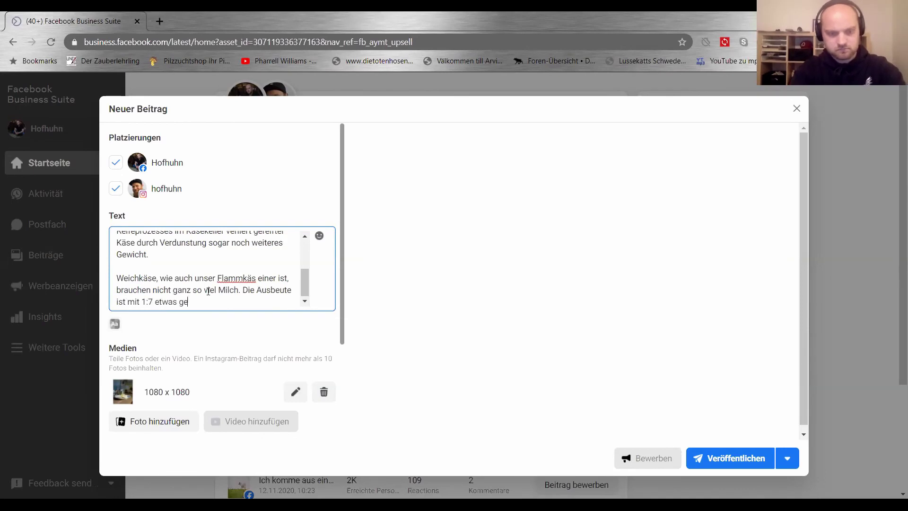
pyautogui.write('ringer als beim')
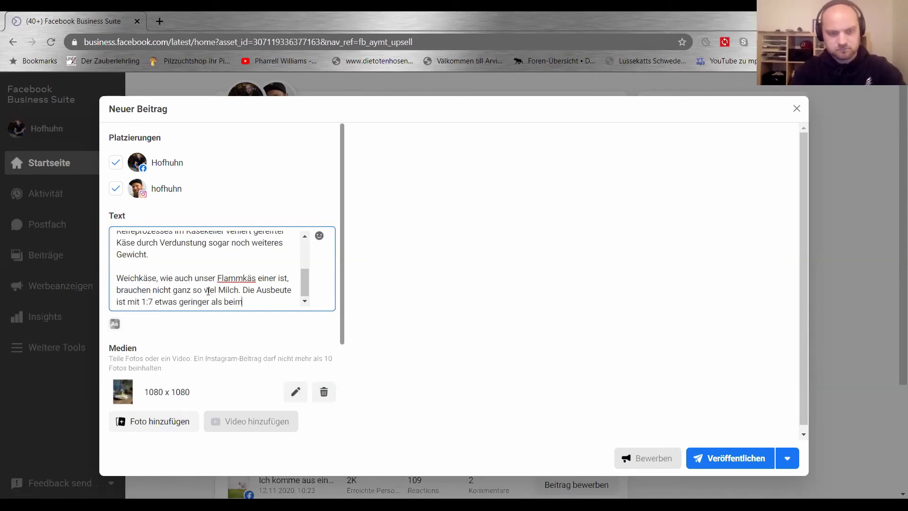
pyautogui.press('BackSpace')
pyautogui.press('BackSpace')
pyautogui.press('BackSpace')
pyautogui.press('BackSpace')
pyautogui.press('BackSpace')
pyautogui.press('BackSpace')
pyautogui.press('BackSpace')
pyautogui.press('BackSpace')
pyautogui.press('BackSpace')
pyautogui.press('BackSpace')
pyautogui.press('BackSpace')
pyautogui.press('BackSpace')
pyautogui.press('BackSpace')
pyautogui.press('BackSpace')
pyautogui.press('BackSpace')
pyautogui.press('BackSpace')
pyautogui.write('hö')
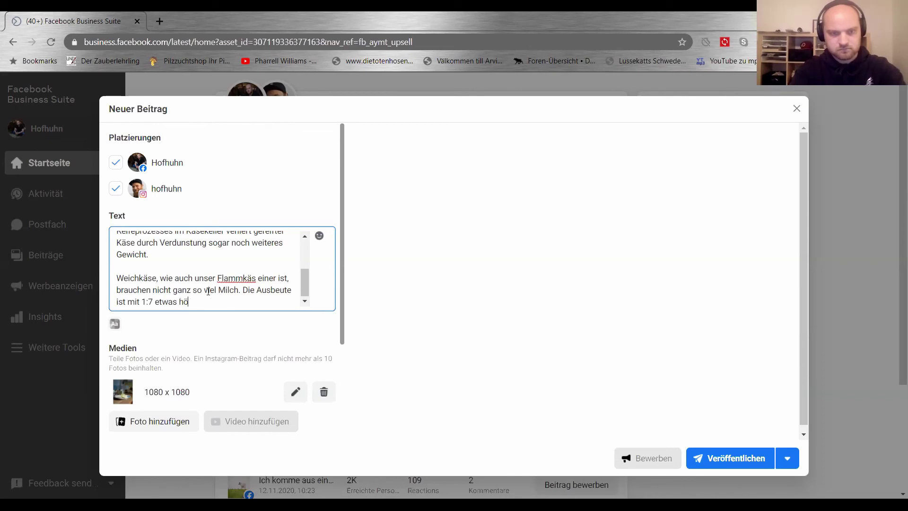
pyautogui.write('her als beim Bergk')
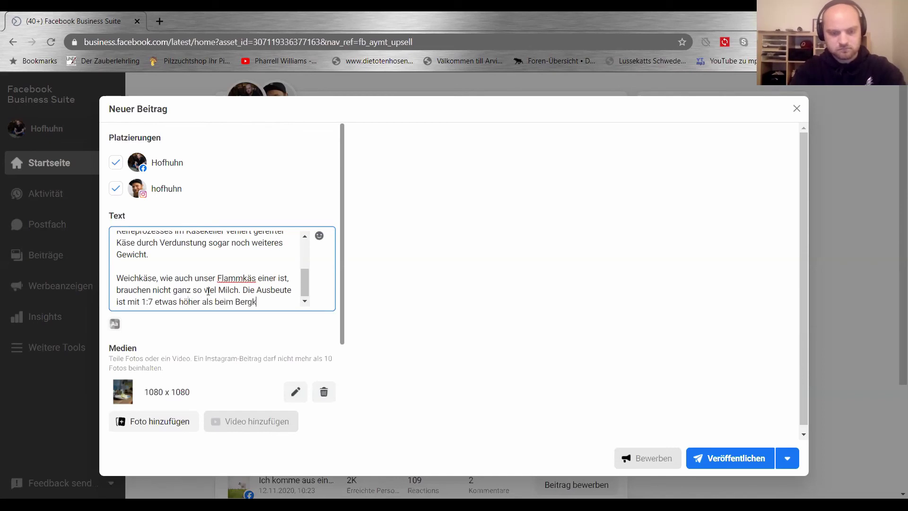
pyautogui.write('äse. Bei')
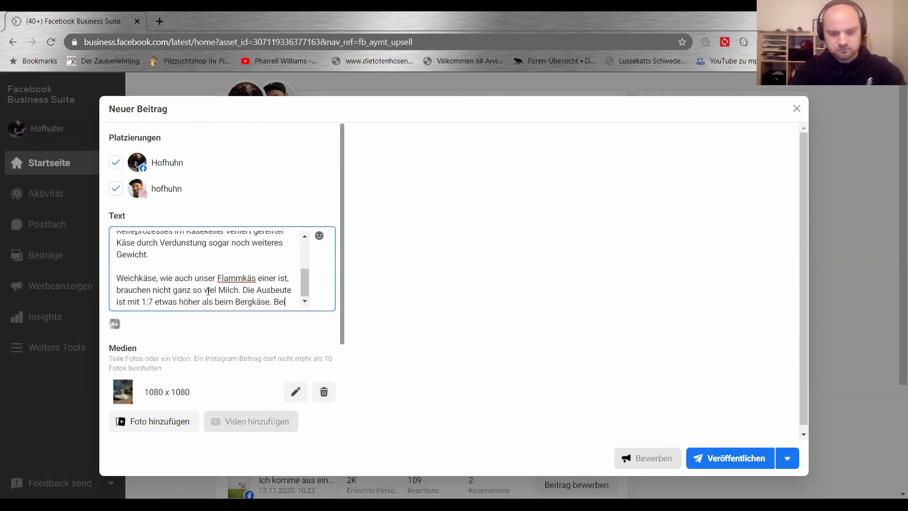
# Extend the third paragraph with "Joghurt ist sie sogar noch höher: unter den richtigen Bedingungen lassen die Joghurtkulturen aus".
pyautogui.write(' Jogh')
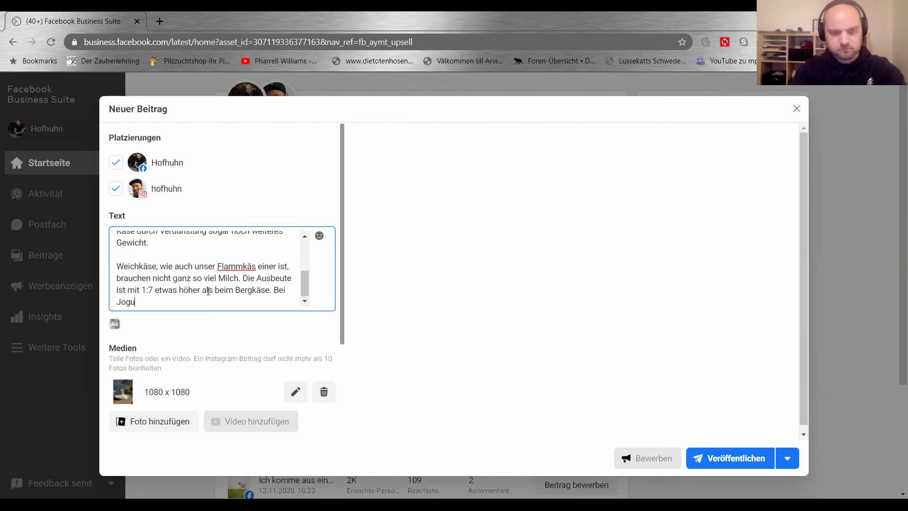
pyautogui.write('urt ist sie so')
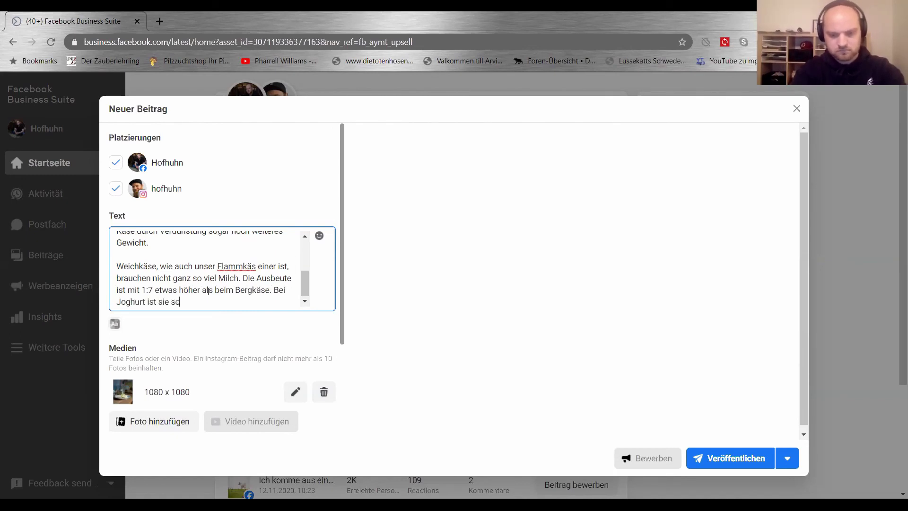
pyautogui.write('gar noch h')
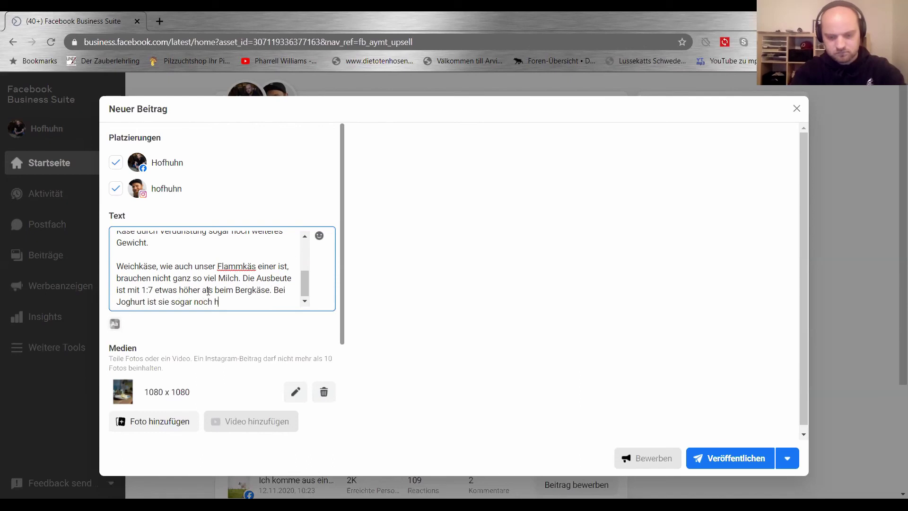
pyautogui.write('öher')
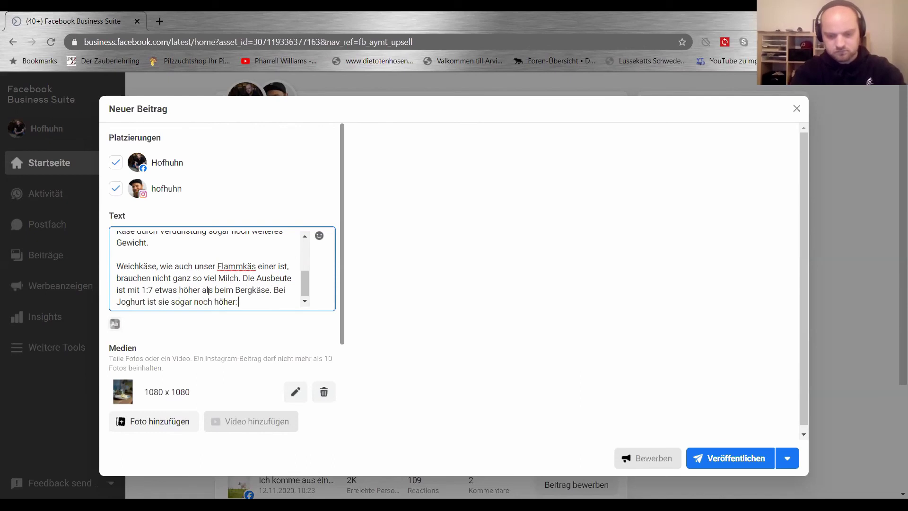
pyautogui.write(': unter den')
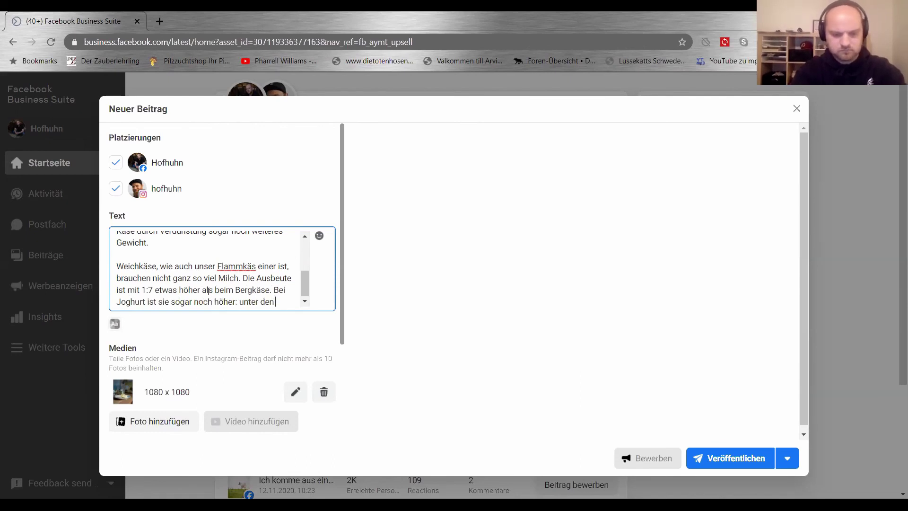
pyautogui.write(' richtigen Bed')
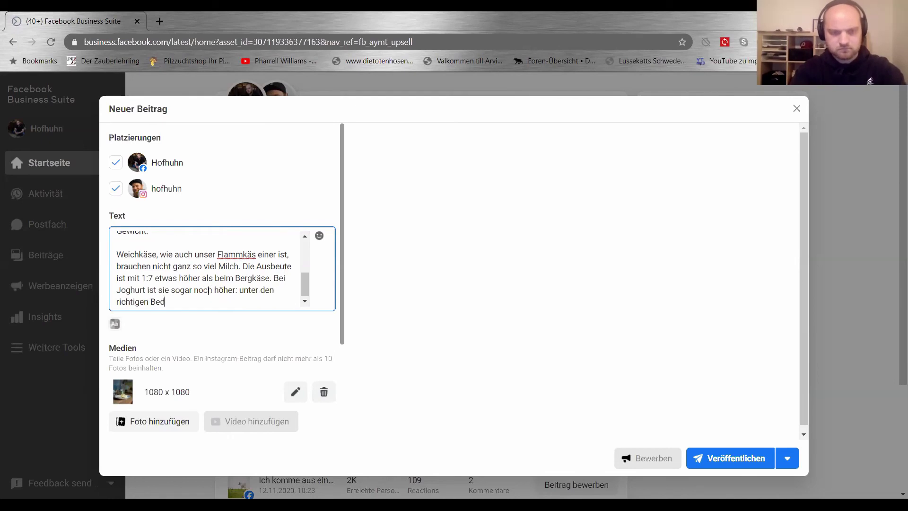
pyautogui.write('ingungen lassen')
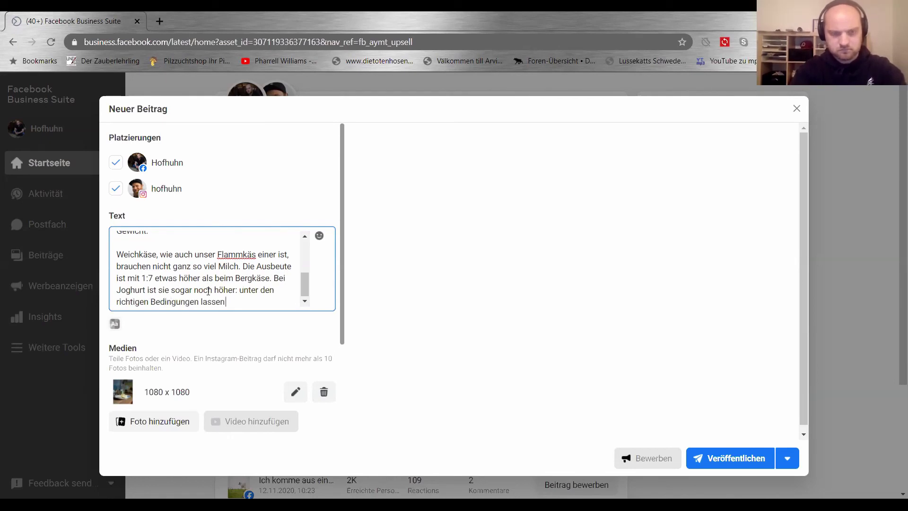
pyautogui.write(' die Joghurtklut')
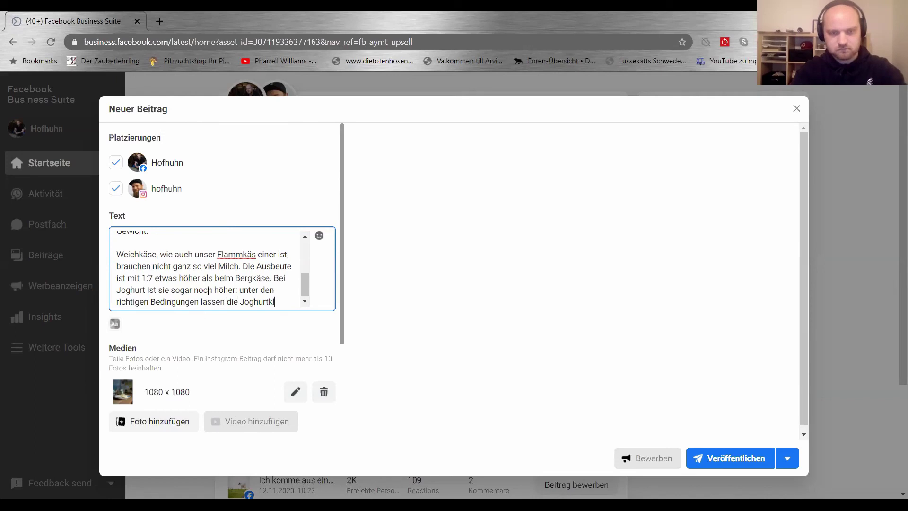
pyautogui.press('BackSpace')
pyautogui.press('BackSpace')
pyautogui.press('BackSpace')
pyautogui.press('BackSpace')
pyautogui.write('ku')
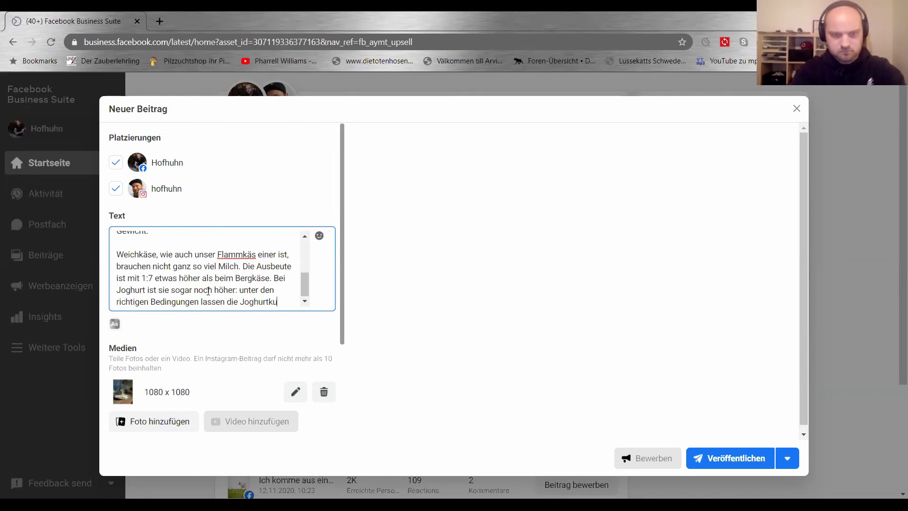
pyautogui.write('lturen aus')
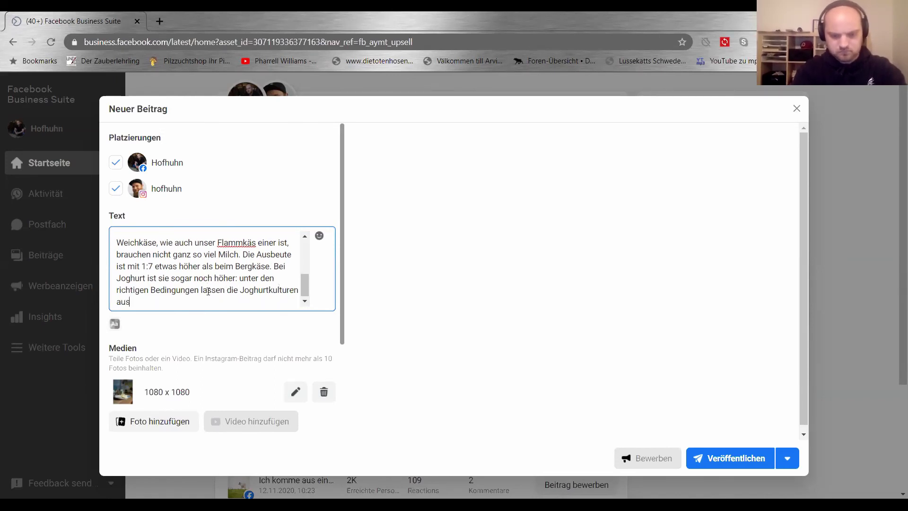
# Finish the third paragraph with "einem Liter Milch ein ganzes Kilo Joghurt entstehen." and leave a blank line after it.
pyautogui.write(' einem Liter Milch')
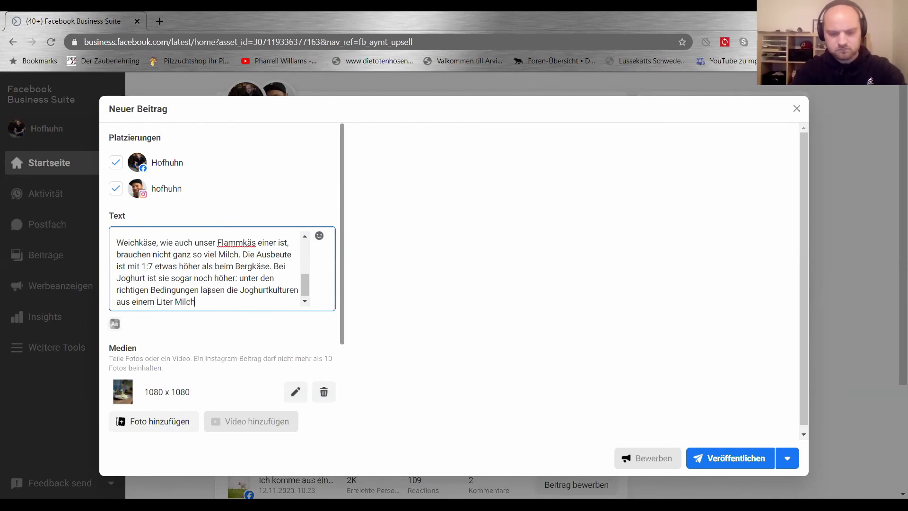
pyautogui.write(' ein ganzes')
pyautogui.press('BackSpace')
pyautogui.press('BackSpace')
pyautogui.press('BackSpace')
pyautogui.press('BackSpace')
pyautogui.press('BackSpace')
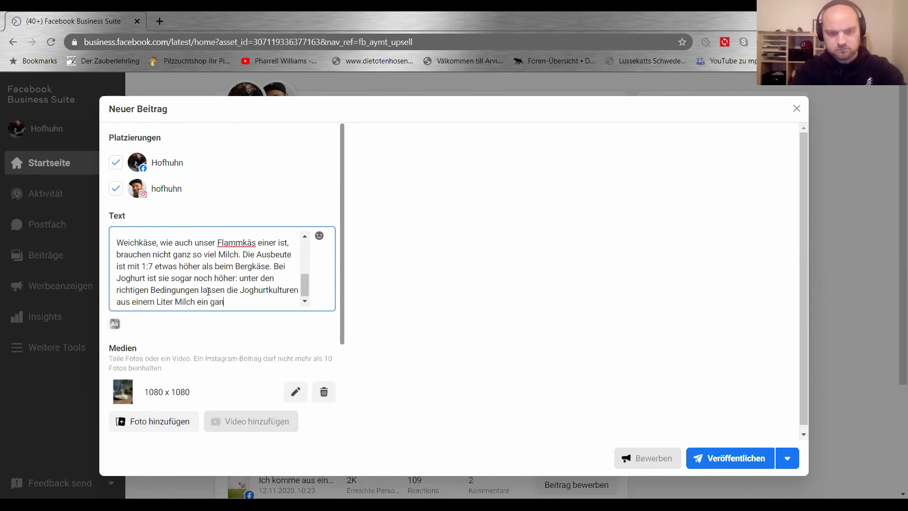
pyautogui.press('BackSpace')
pyautogui.press('BackSpace')
pyautogui.write('en ga')
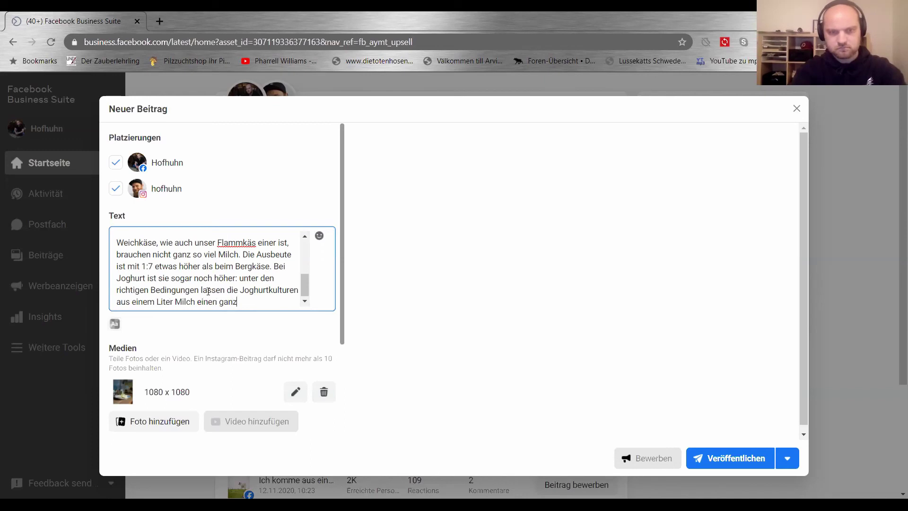
pyautogui.press('BackSpace')
pyautogui.press('BackSpace')
pyautogui.press('BackSpace')
pyautogui.press('BackSpace')
pyautogui.press('BackSpace')
pyautogui.write('g')
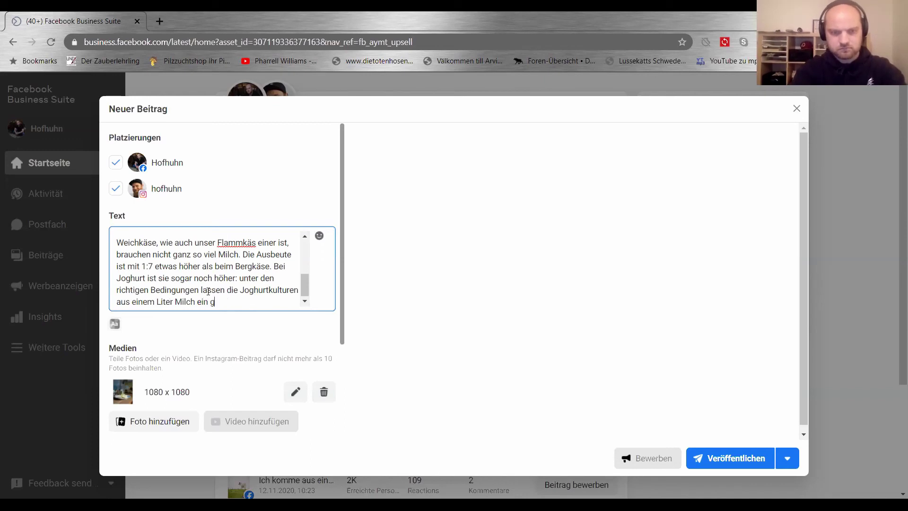
pyautogui.write('anzes Kilo Jo')
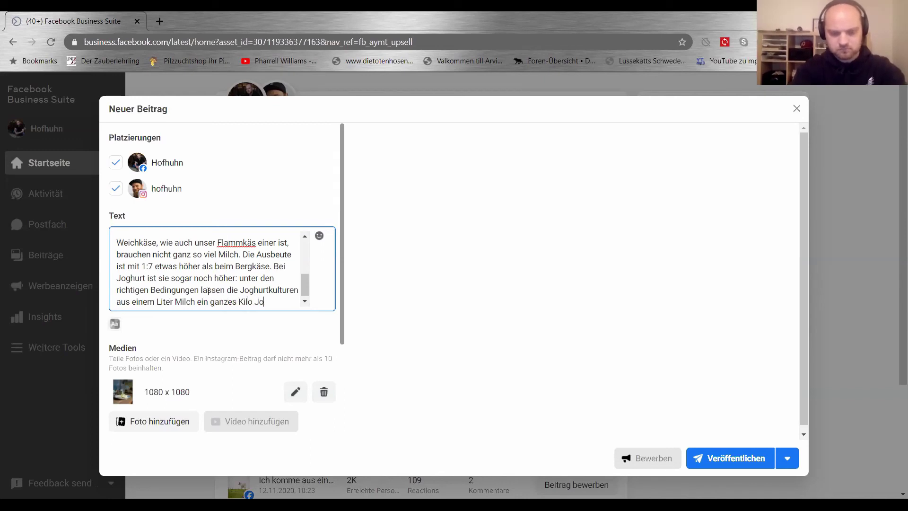
pyautogui.write('ghurt entstehee')
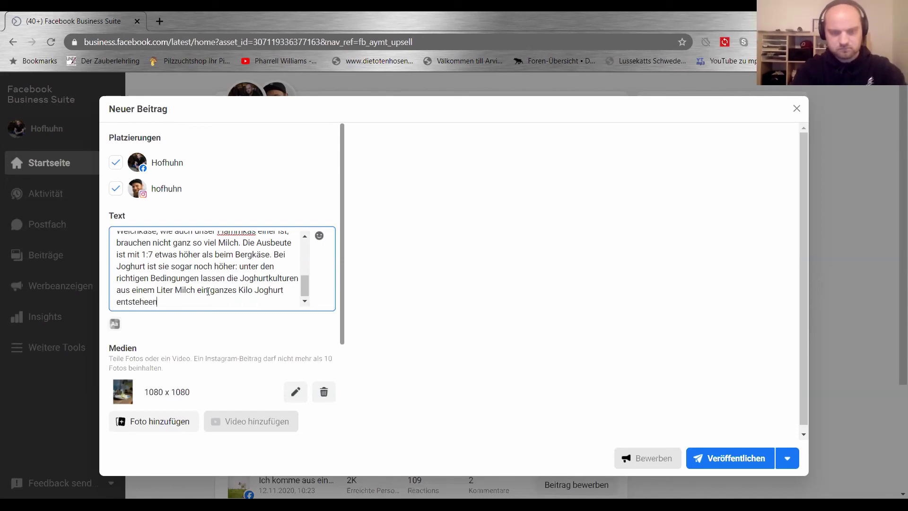
pyautogui.write('n.')
pyautogui.press('Return')
pyautogui.press('Return')
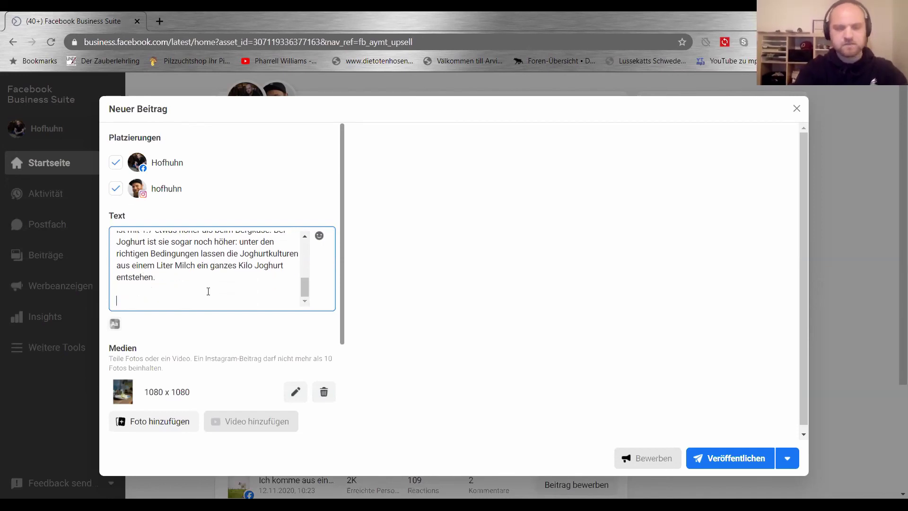
# Review the written post text back up to its opening paragraph.
pyautogui.scroll(5, 208, 291)
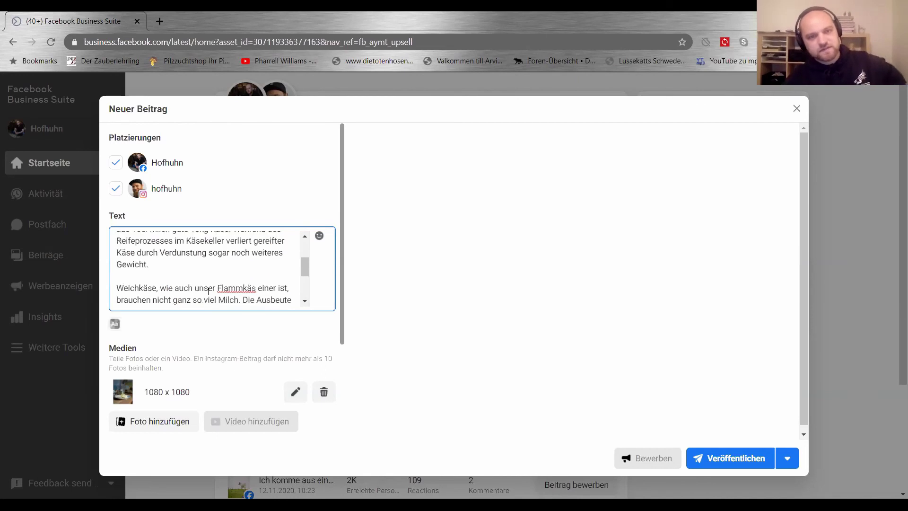
pyautogui.scroll(-1, 208, 291)
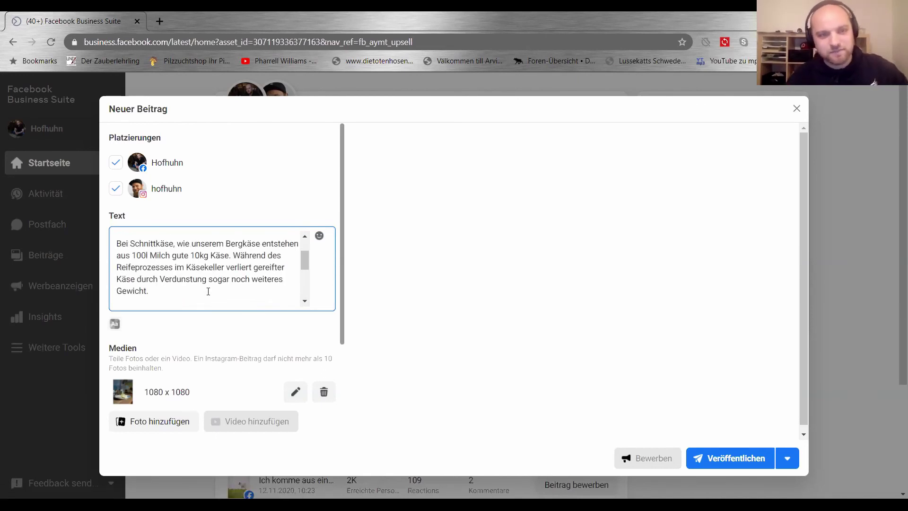
pyautogui.scroll(3, 208, 291)
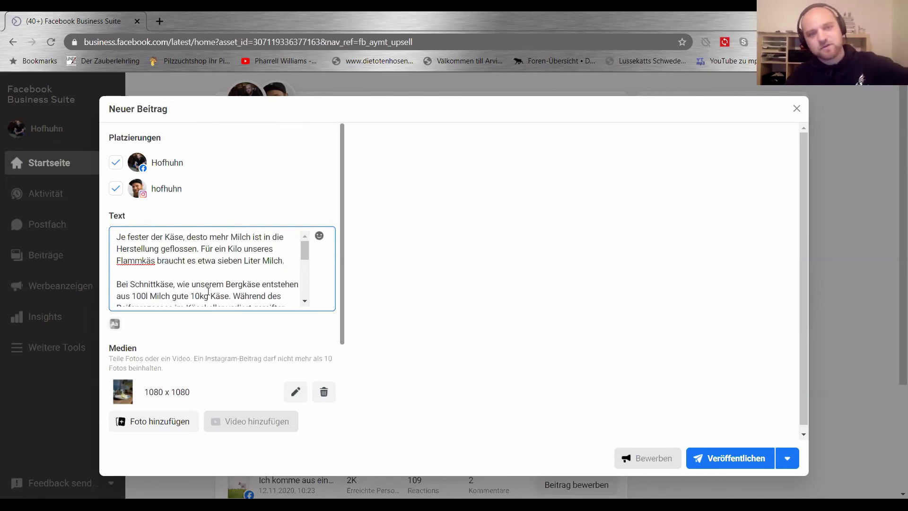
pyautogui.scroll(-1, 208, 291)
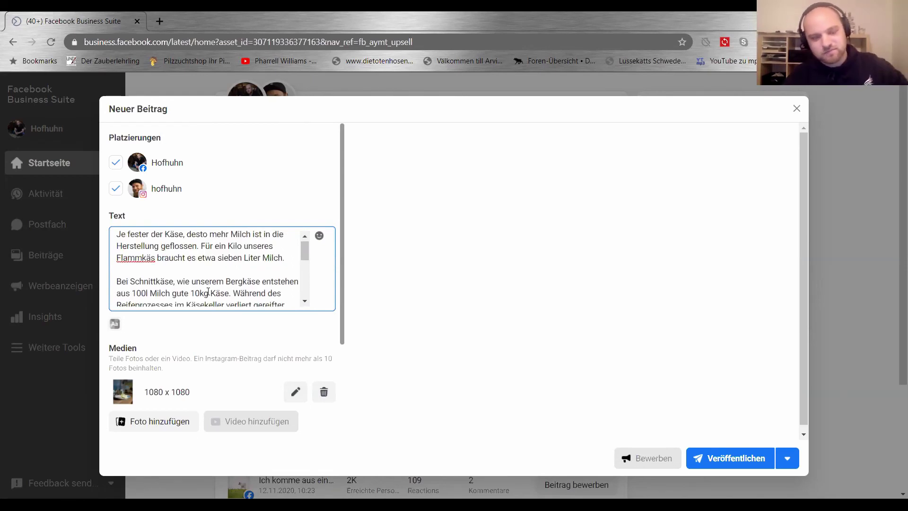
pyautogui.scroll(1, 208, 292)
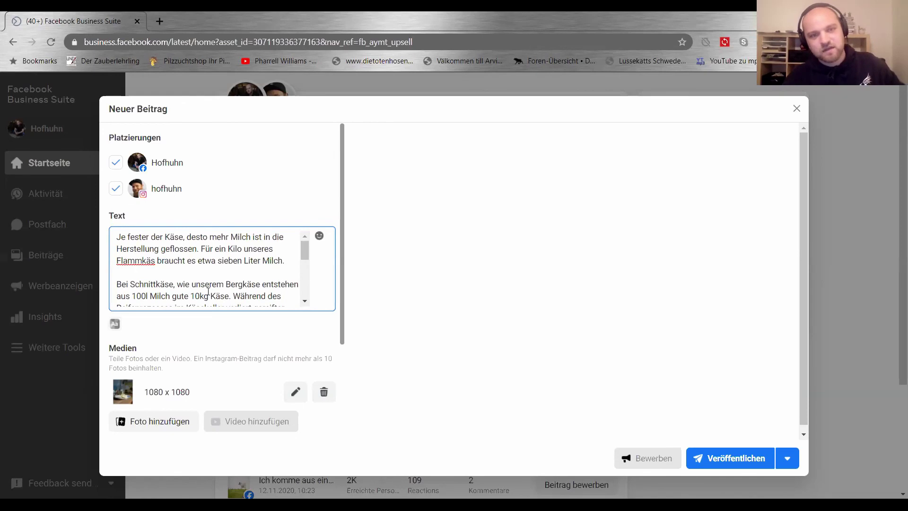
# Start a closing paragraph below the yoghurt paragraph, separated by a blank line, with "Ein faszinierender Prozess und einer,".
pyautogui.scroll(-3, 208, 292)
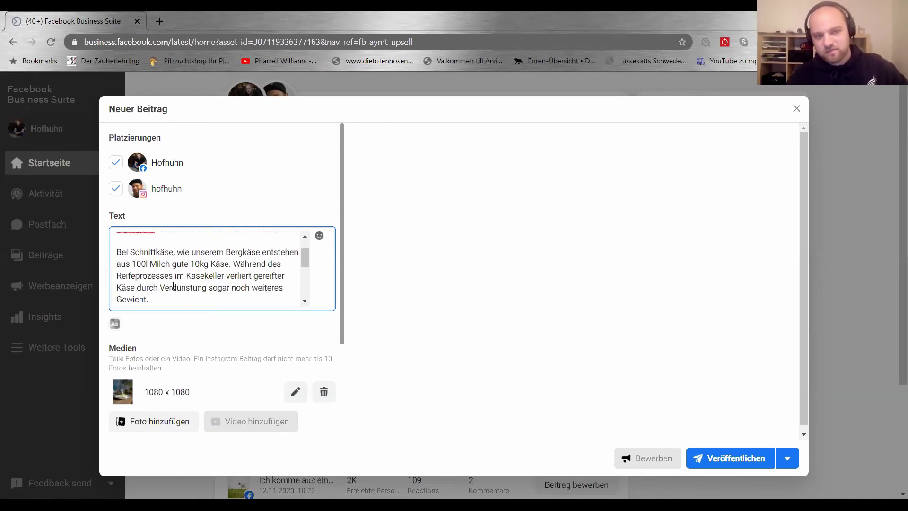
pyautogui.scroll(-10, 173, 286)
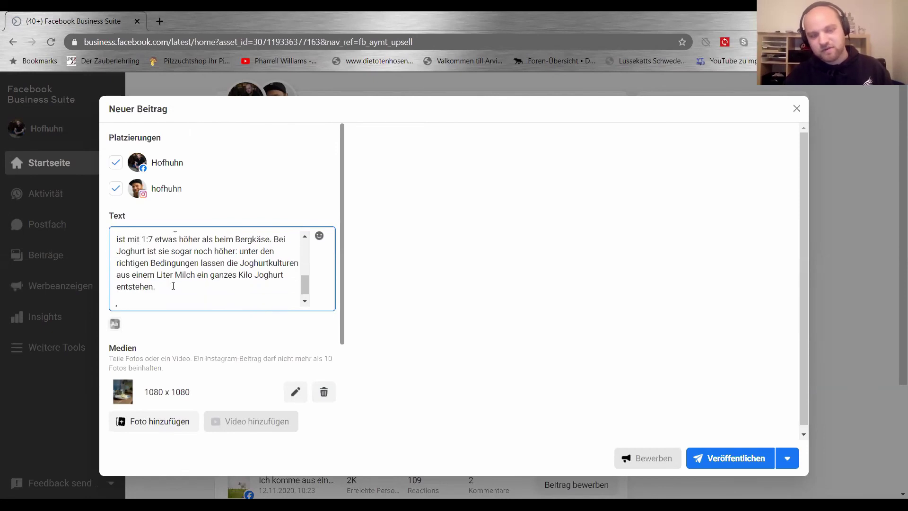
pyautogui.scroll(-1, 173, 285)
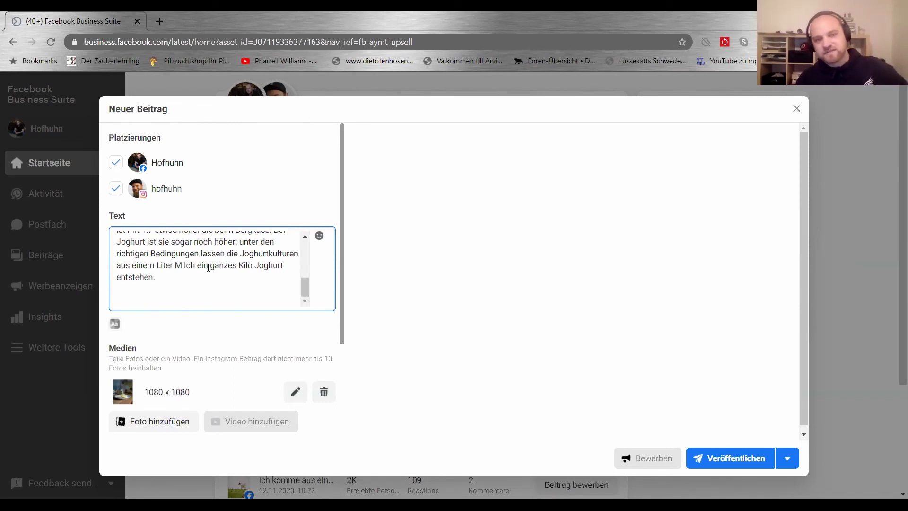
pyautogui.scroll(6, 208, 267)
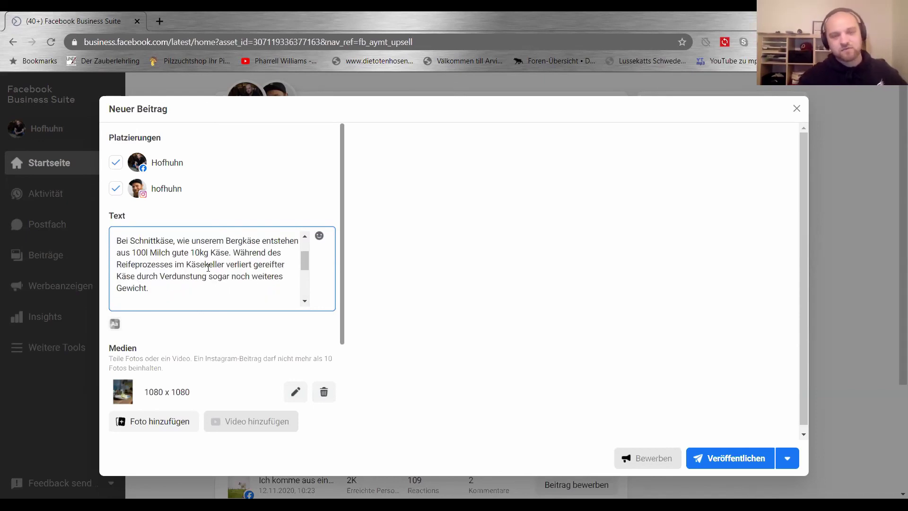
pyautogui.scroll(-1, 208, 268)
pyautogui.press('Return')
pyautogui.press('Return')
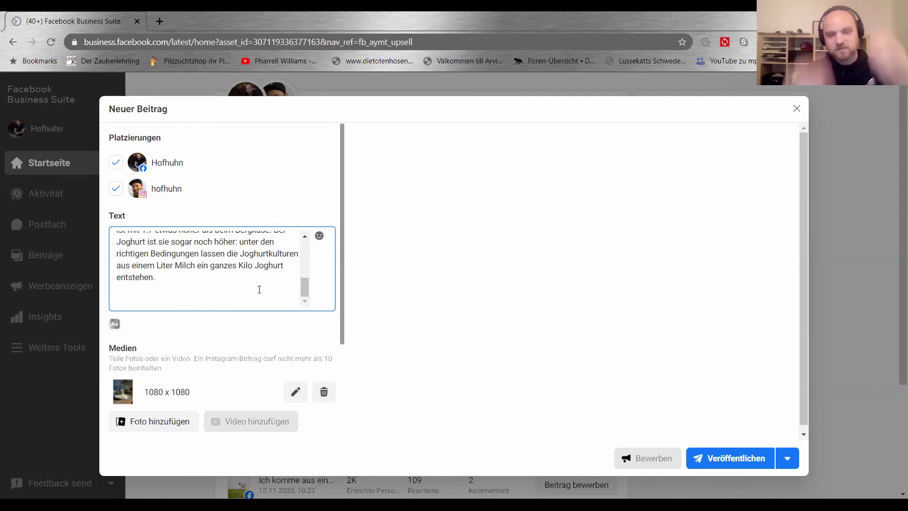
pyautogui.write('Ein fasti')
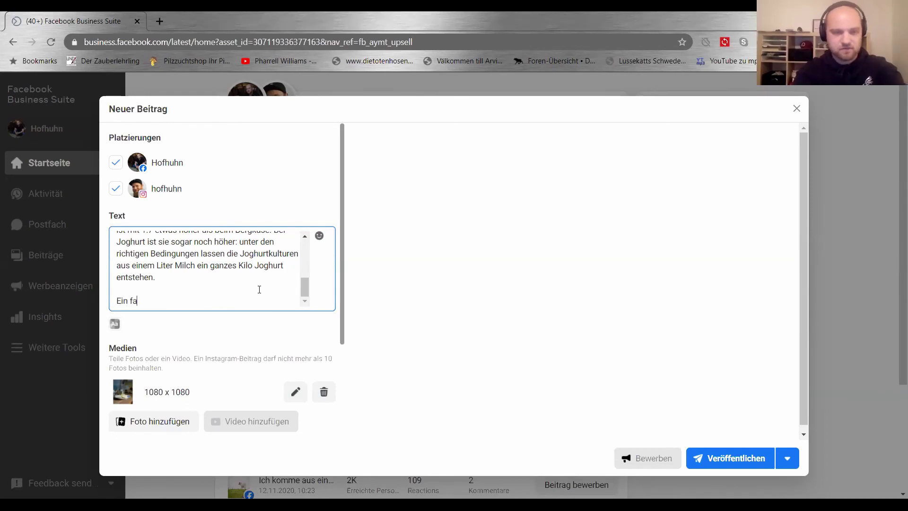
pyautogui.press('BackSpace')
pyautogui.press('BackSpace')
pyautogui.write('z')
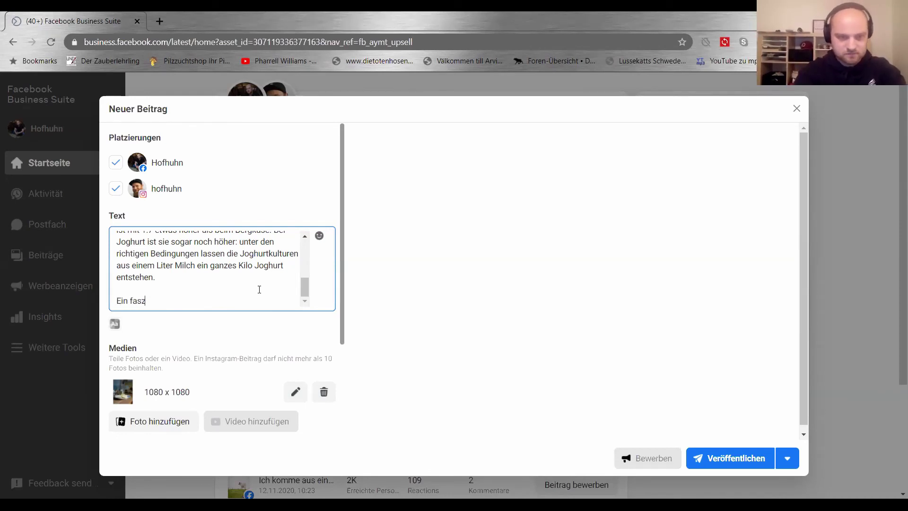
pyautogui.write('inierender Proz')
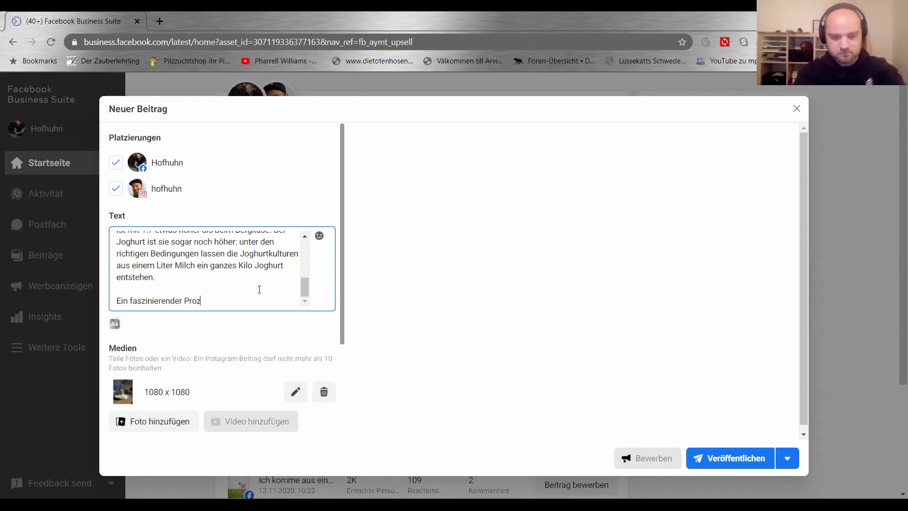
pyautogui.write('ess und einer, ')
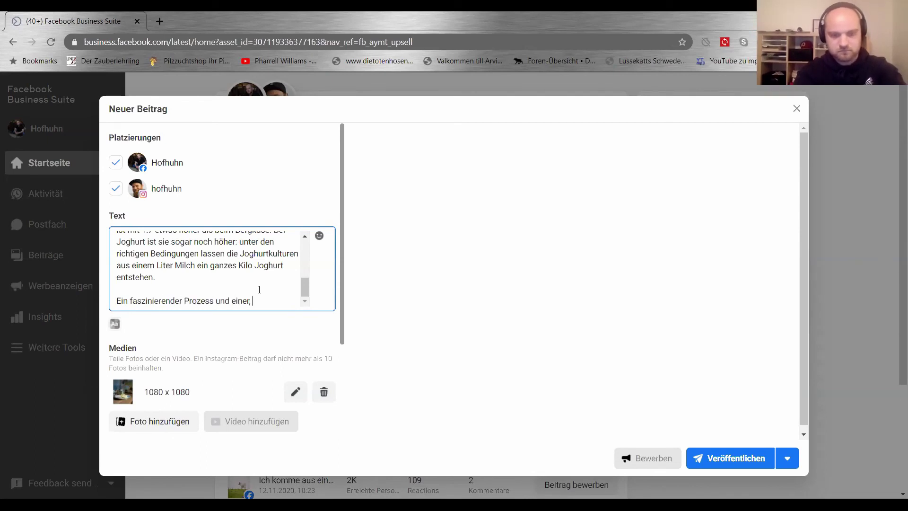
# Continue the closing paragraph with "der vielleicht auch teilweise erklärt, warum".
pyautogui.write('der vielleicht erklärt,')
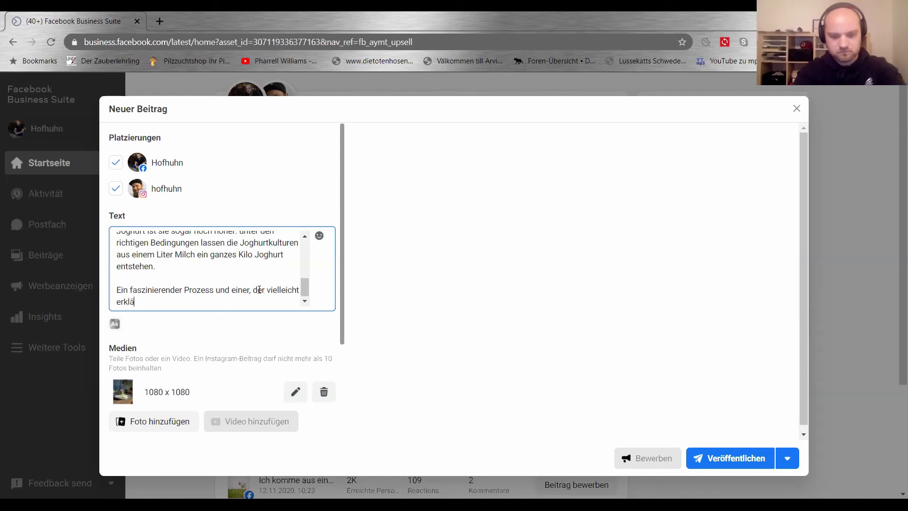
pyautogui.press('BackSpace')
pyautogui.press('BackSpace')
pyautogui.press('BackSpace')
pyautogui.press('BackSpace')
pyautogui.press('BackSpace')
pyautogui.press('BackSpace')
pyautogui.press('BackSpace')
pyautogui.press('BackSpace')
pyautogui.press('BackSpace')
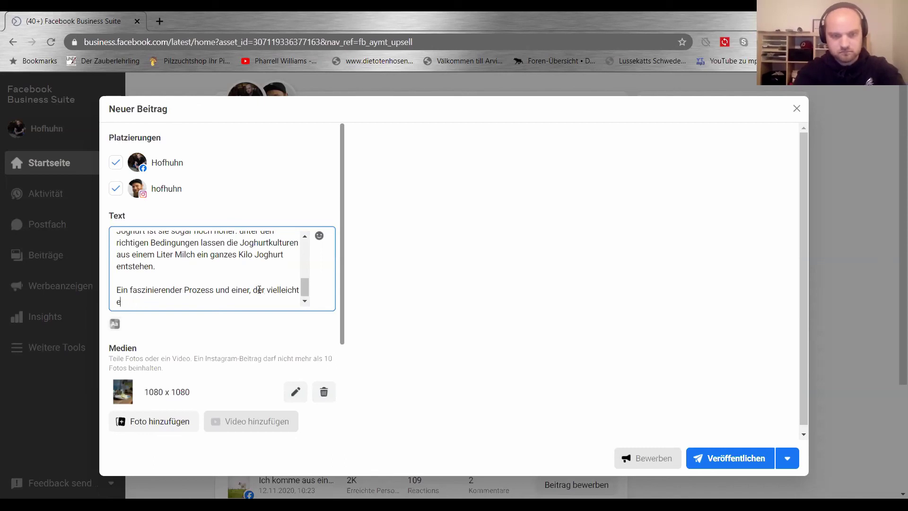
pyautogui.write('auch tiel')
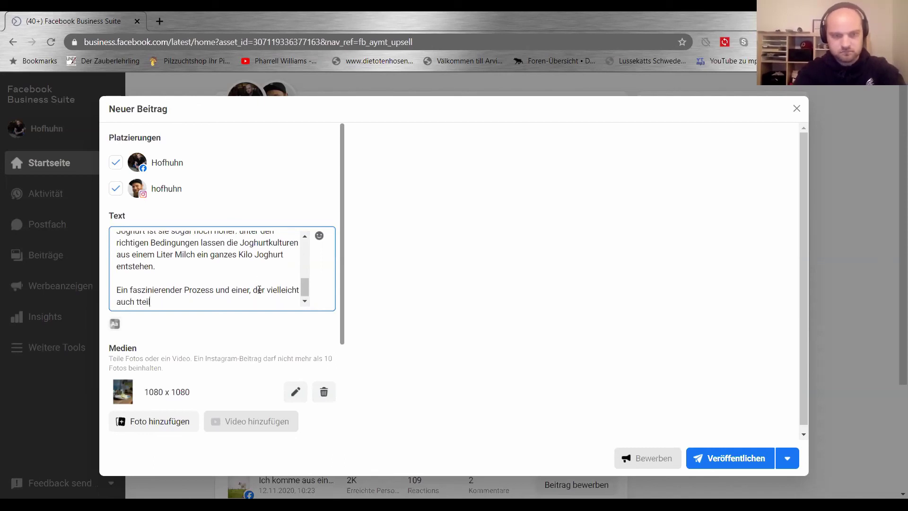
pyautogui.press('BackSpace')
pyautogui.press('BackSpace')
pyautogui.press('BackSpace')
pyautogui.write('eilweise erklärt, warum v')
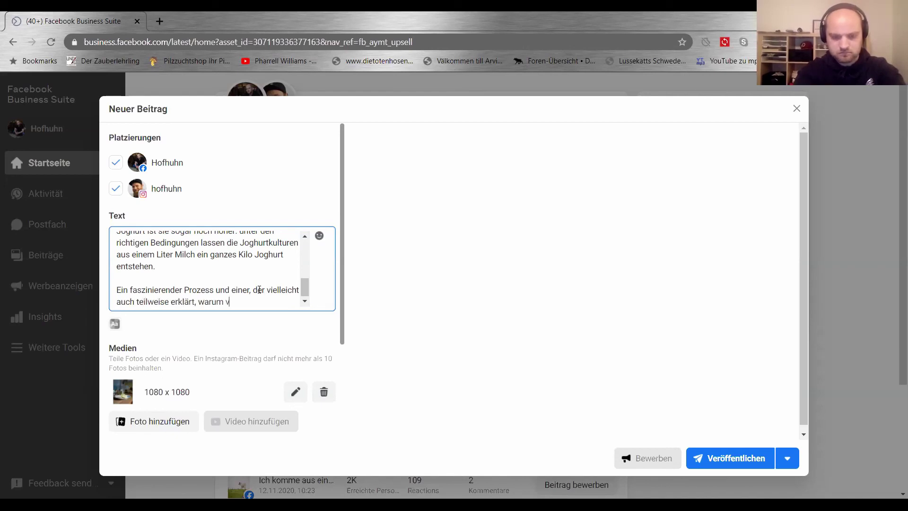
# Finish the closing paragraph with "verschiedene Milchprodukte so unterschiedlich teuer sind.".
pyautogui.write('erschiedene Milchprodukte')
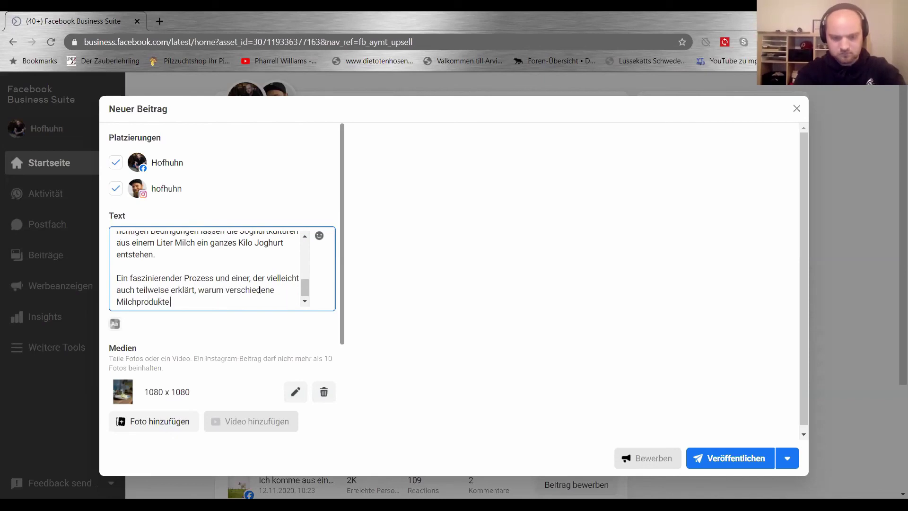
pyautogui.write(' so unterschiedli')
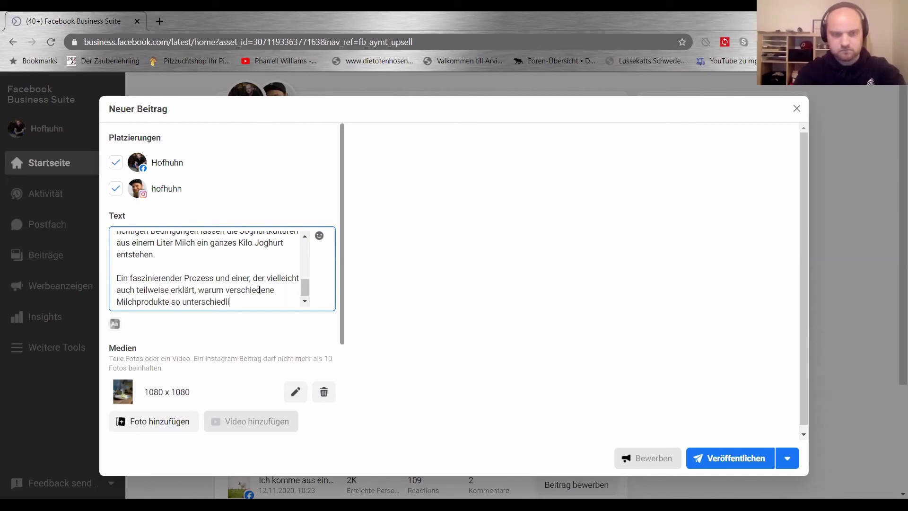
pyautogui.write('ch teuer sind.')
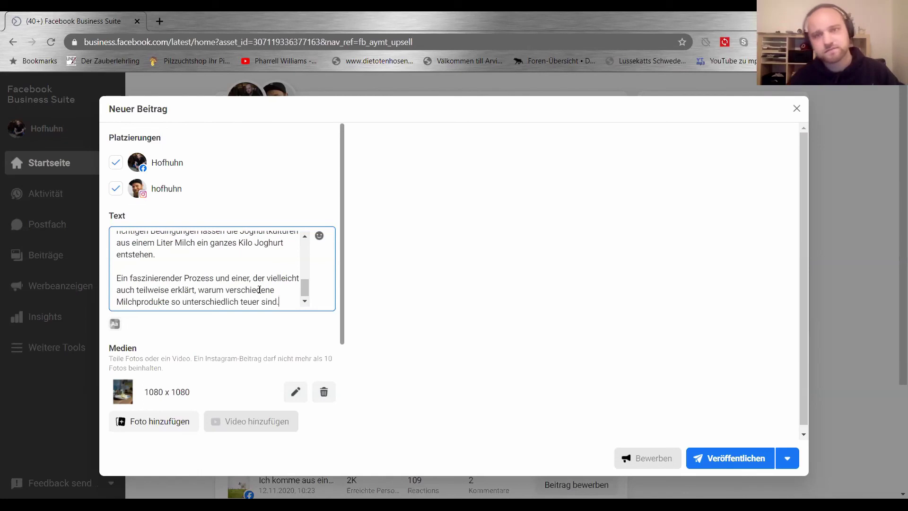
# Review the complete post text between its opening and closing paragraphs.
pyautogui.moveTo(260, 289)
pyautogui.mouseDown()
pyautogui.moveTo(213, 302)
pyautogui.moveTo(247, 290)
pyautogui.mouseUp()
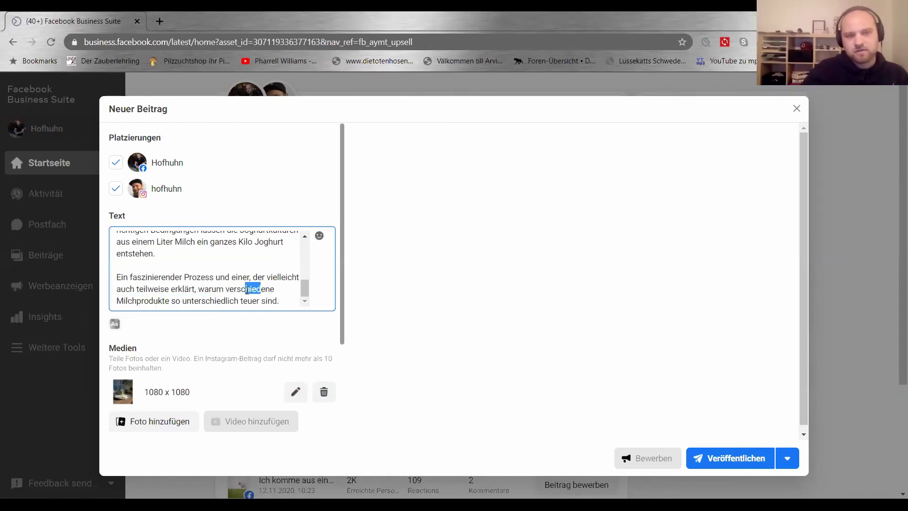
pyautogui.click(246, 290)
pyautogui.scroll(5, 246, 290)
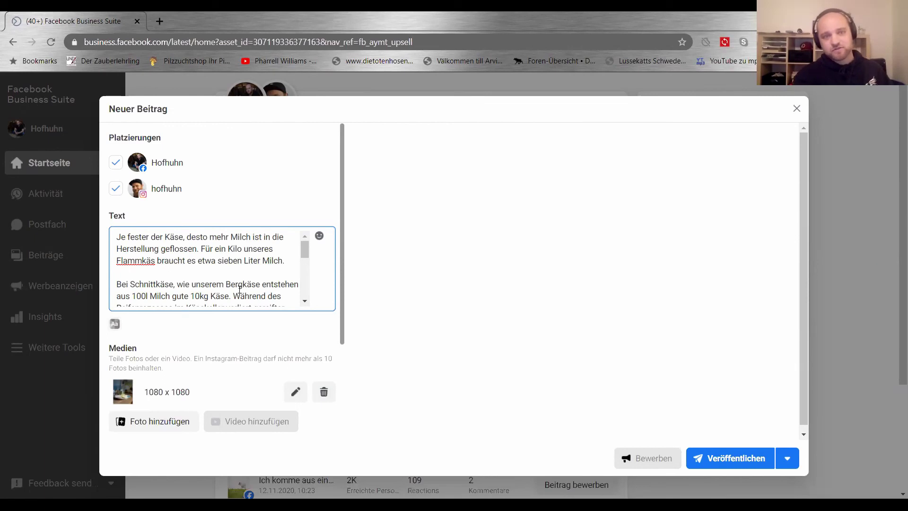
pyautogui.scroll(-5, 240, 290)
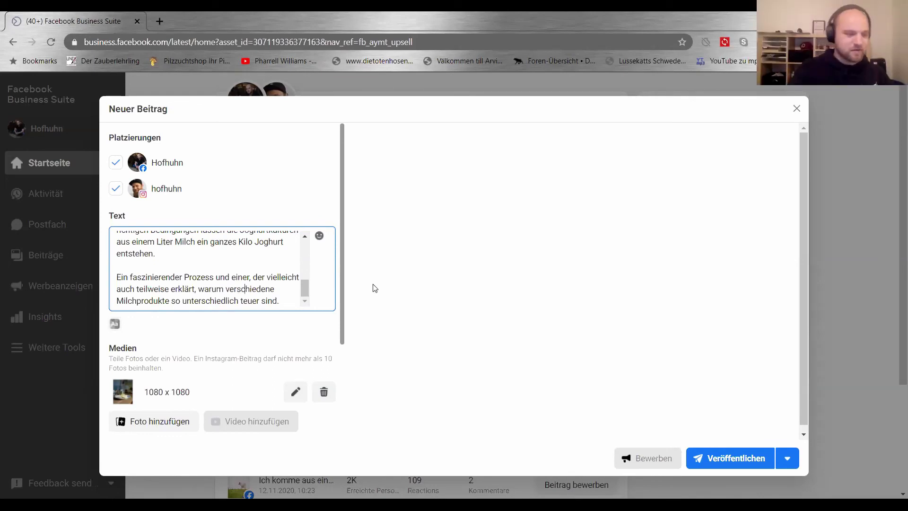
pyautogui.scroll(5, 276, 265)
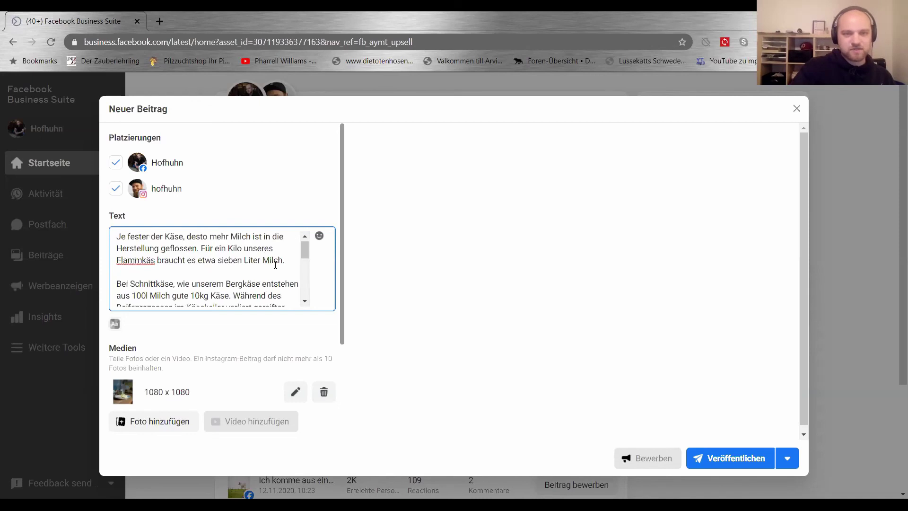
pyautogui.scroll(-5, 275, 265)
pyautogui.scroll(2, 276, 265)
pyautogui.scroll(5, 275, 265)
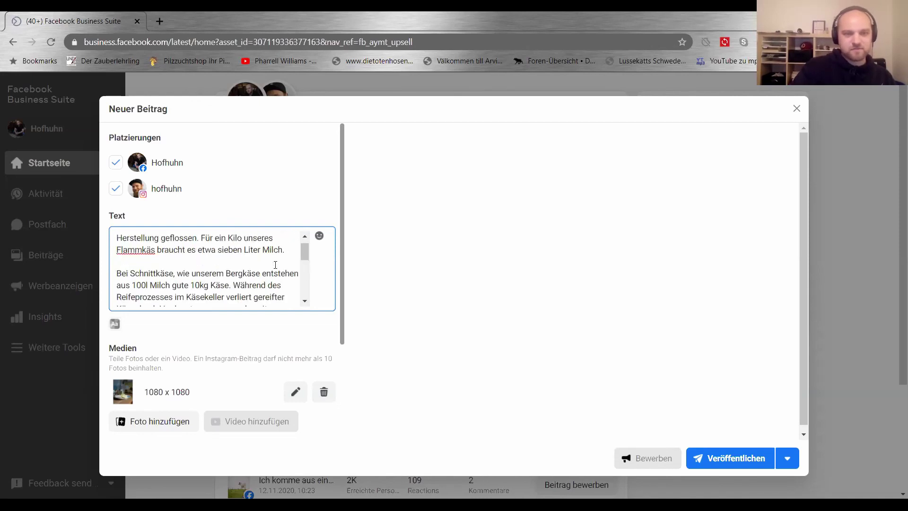
# Highlight each paragraph of the post text in turn, from the opening to the closing one, to examine its structure.
pyautogui.doubleClick(247, 248)
pyautogui.tripleClick(204, 249)
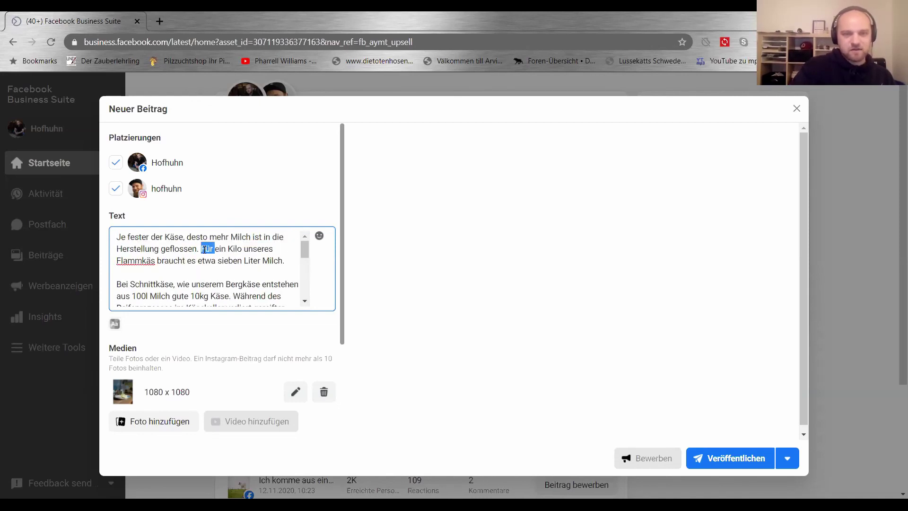
pyautogui.scroll(-2, 205, 250)
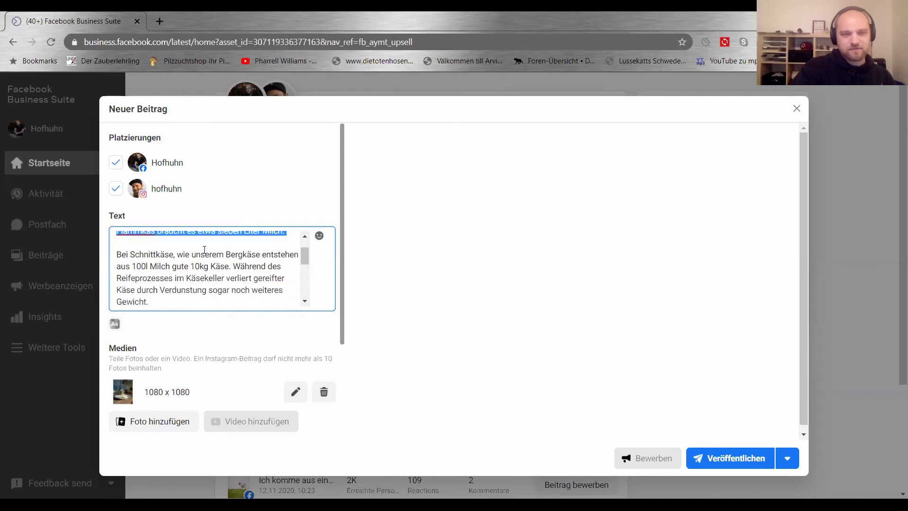
pyautogui.tripleClick(199, 262)
pyautogui.scroll(-3, 199, 263)
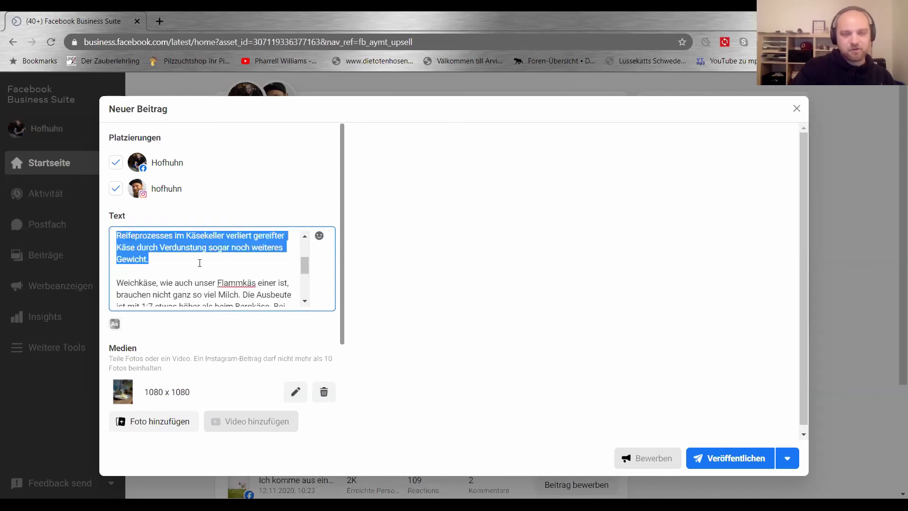
pyautogui.doubleClick(198, 259)
pyautogui.tripleClick(200, 263)
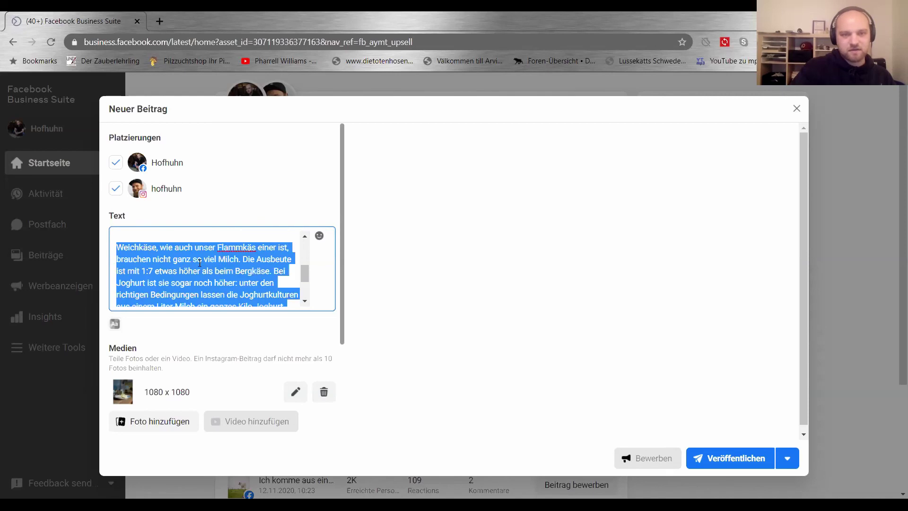
pyautogui.scroll(-3, 200, 263)
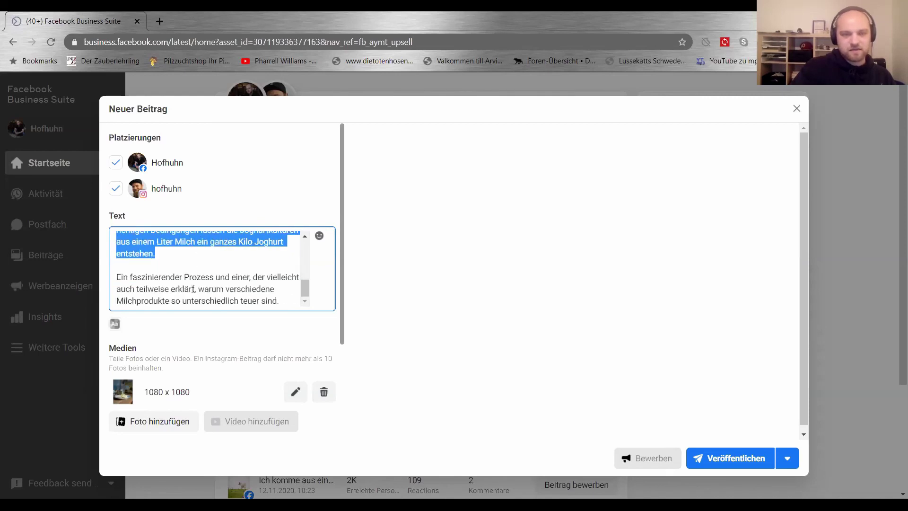
pyautogui.doubleClick(194, 289)
pyautogui.tripleClick(194, 288)
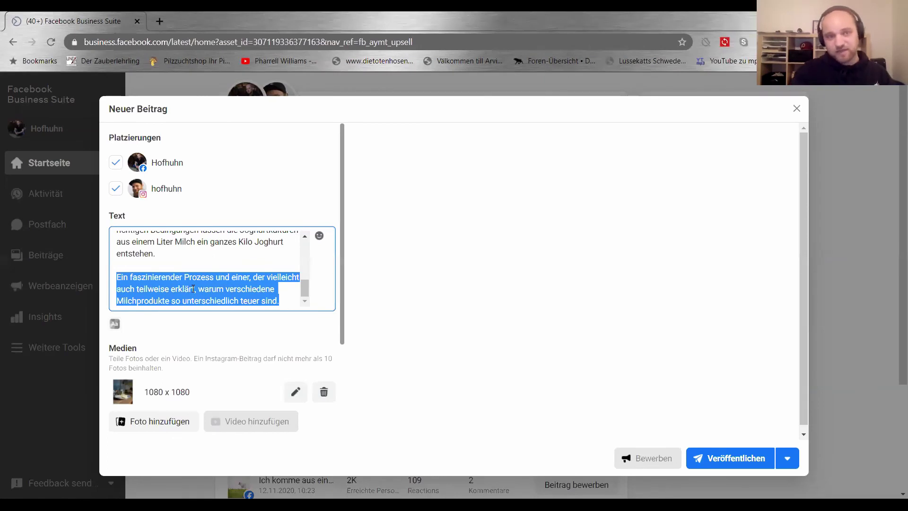
pyautogui.click(193, 289)
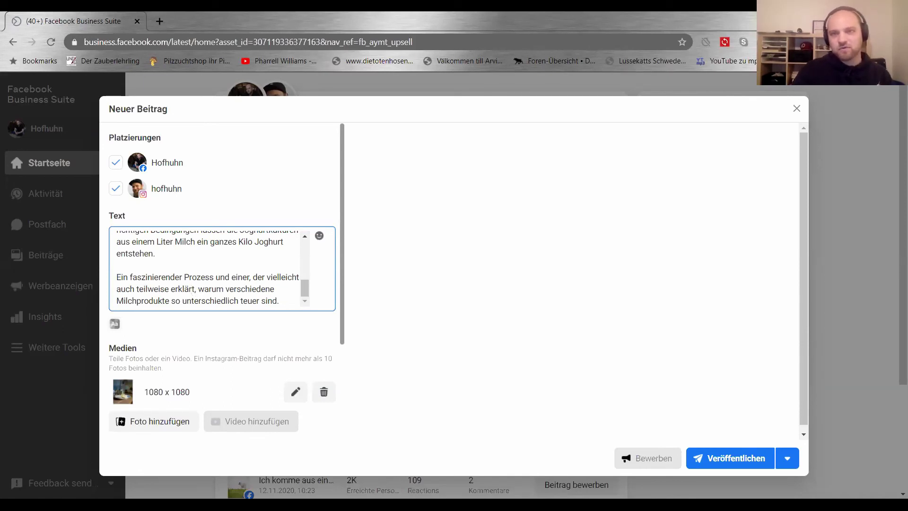
# Discard the new post without publishing it and look through the list of managed pages, keeping Hofhuhn selected.
pyautogui.click(796, 108)
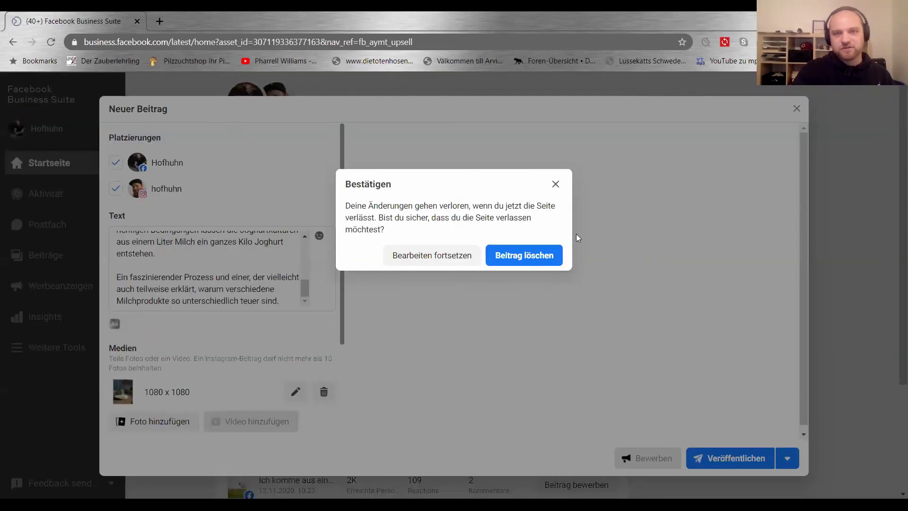
pyautogui.click(543, 257)
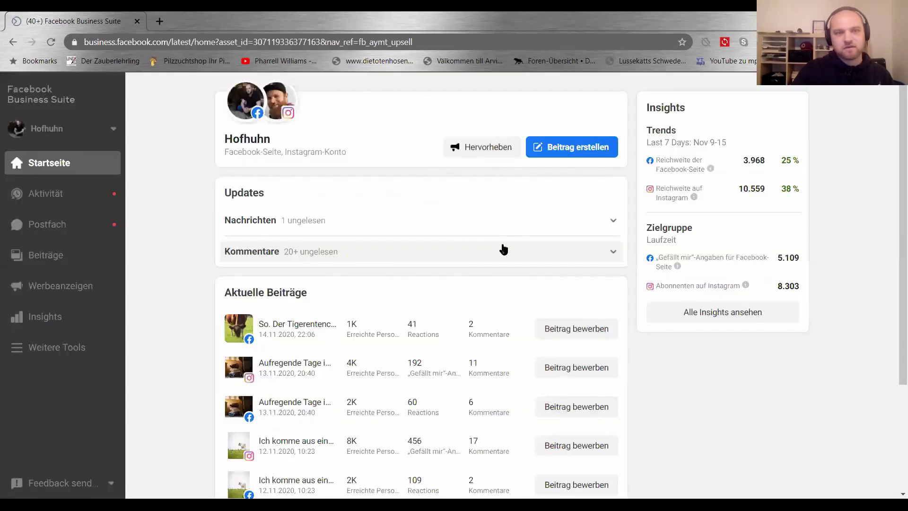
pyautogui.click(85, 133)
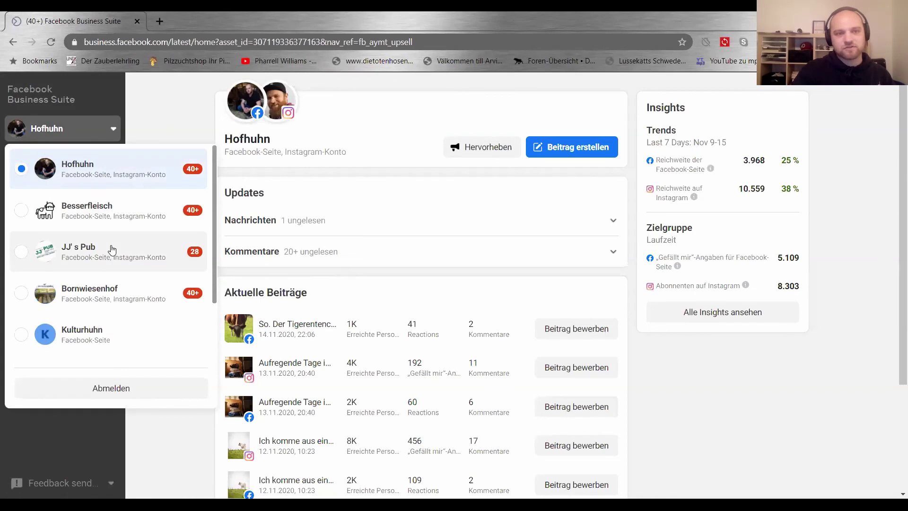
pyautogui.click(105, 134)
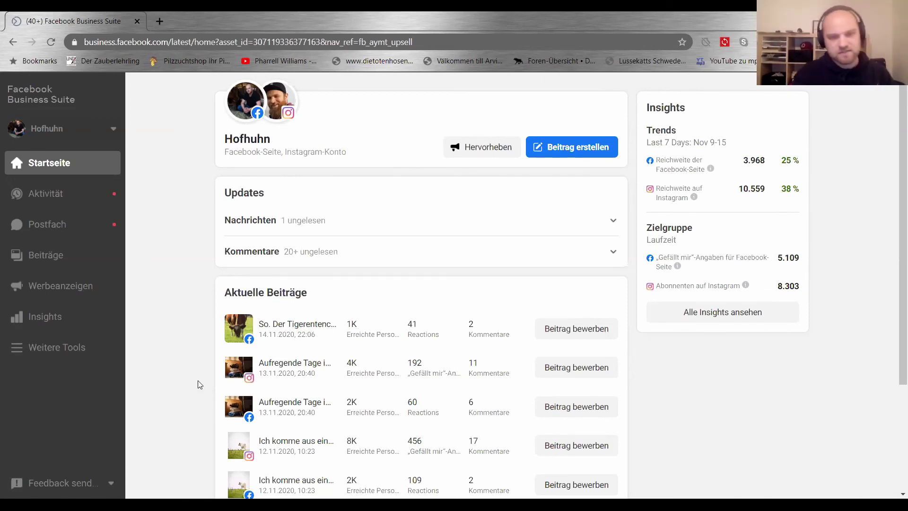
# Leave the Business Suite and go to facebook.com.
pyautogui.click(152, 43)
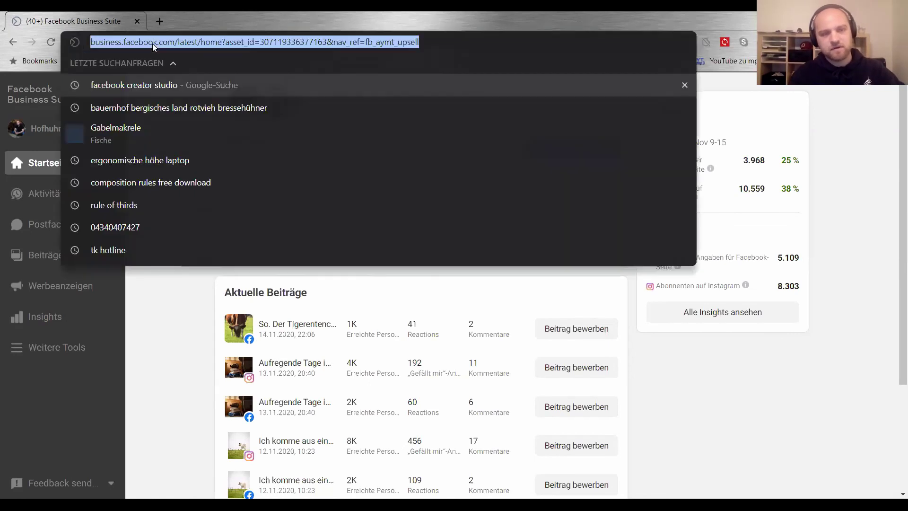
pyautogui.write('facebook.com')
pyautogui.press('Return')
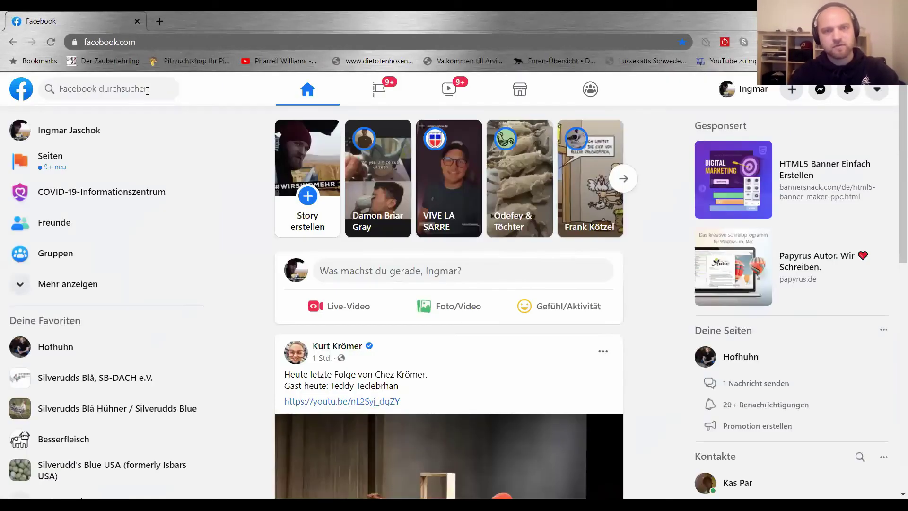
# Search Facebook for "klosterhof bünghausen" and open the Klosterhof Bünghausen farm page.
pyautogui.click(147, 91)
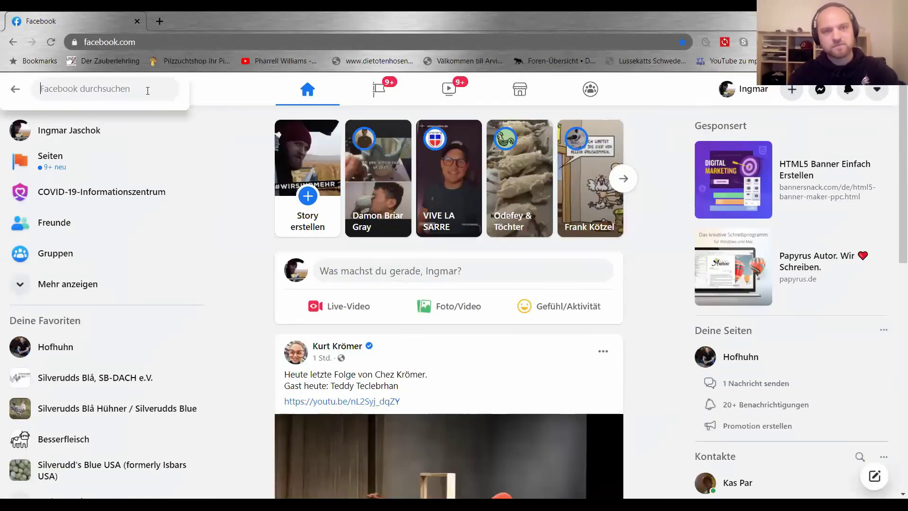
pyautogui.write('klos')
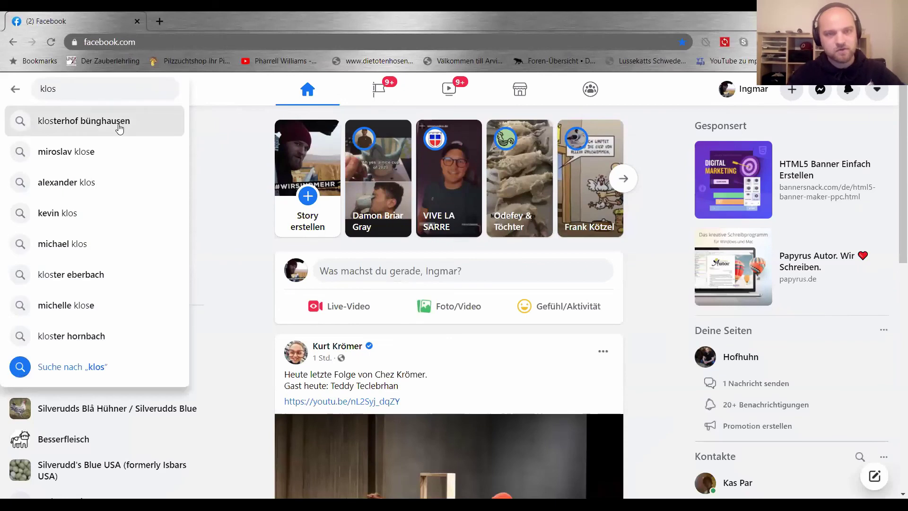
pyautogui.click(117, 122)
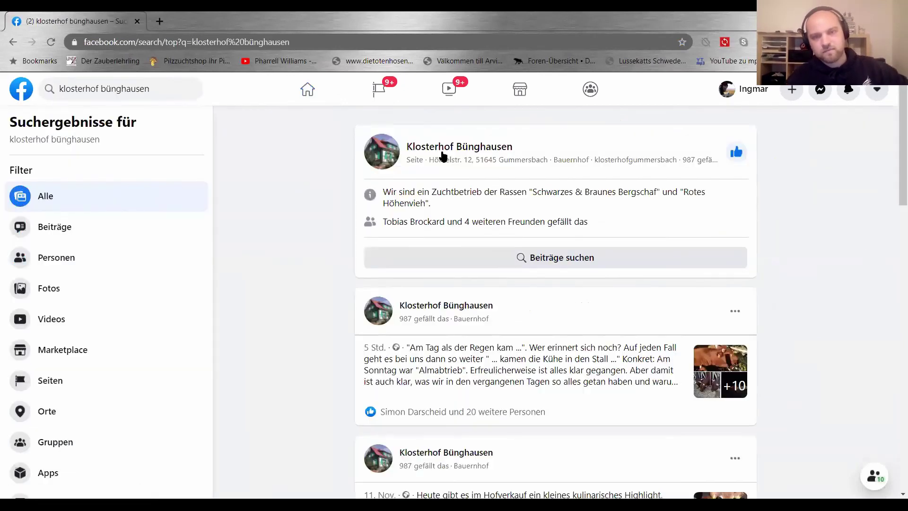
pyautogui.click(440, 151)
# Look through the captioned photos of Klosterhof Bünghausen's newest post about the Almabtrieb and close the photo view.
pyautogui.scroll(-4, 707, 376)
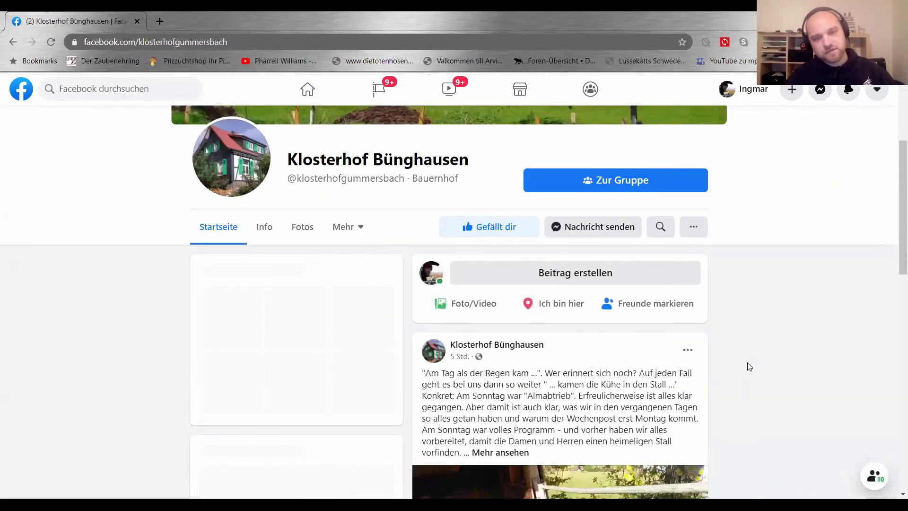
pyautogui.scroll(-2, 749, 366)
pyautogui.scroll(-5, 749, 366)
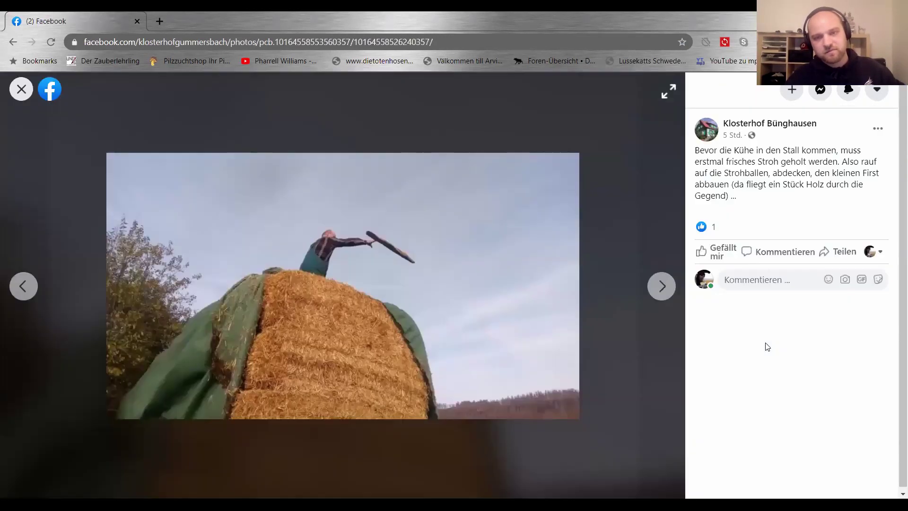
pyautogui.click(664, 287)
pyautogui.click(663, 287)
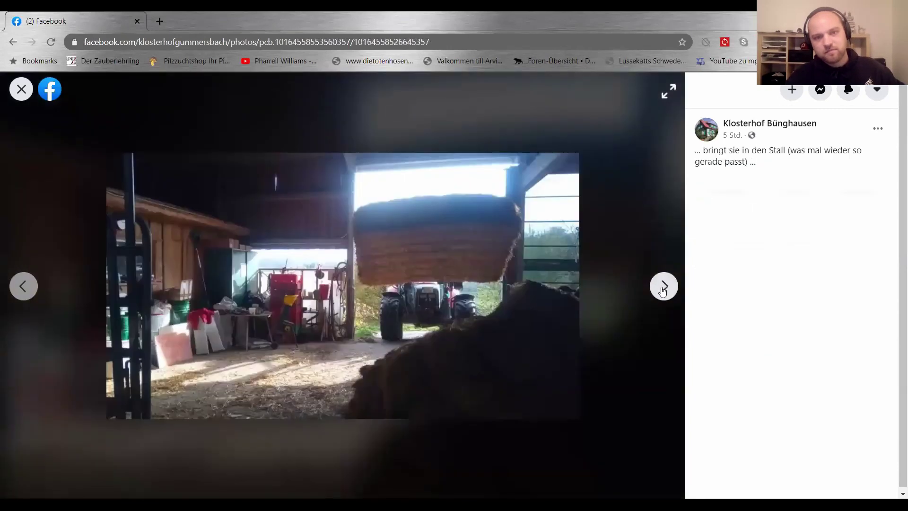
pyautogui.click(664, 287)
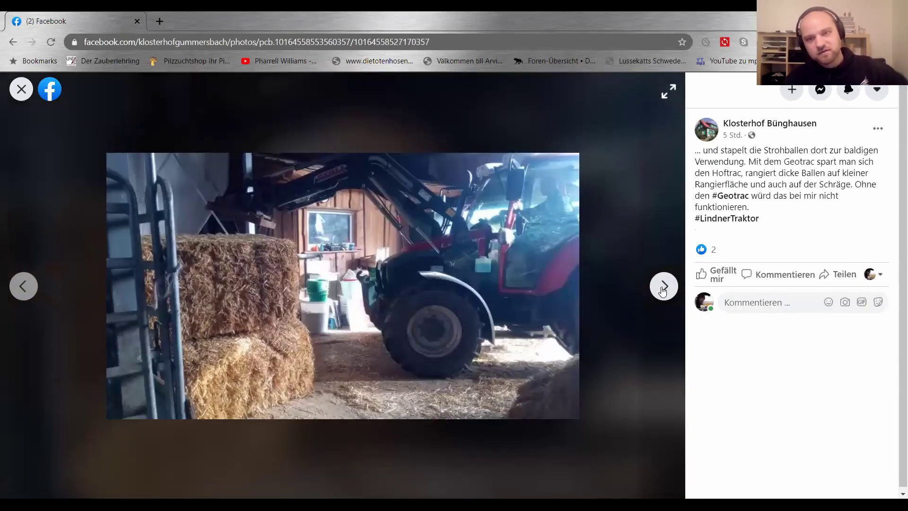
pyautogui.click(663, 287)
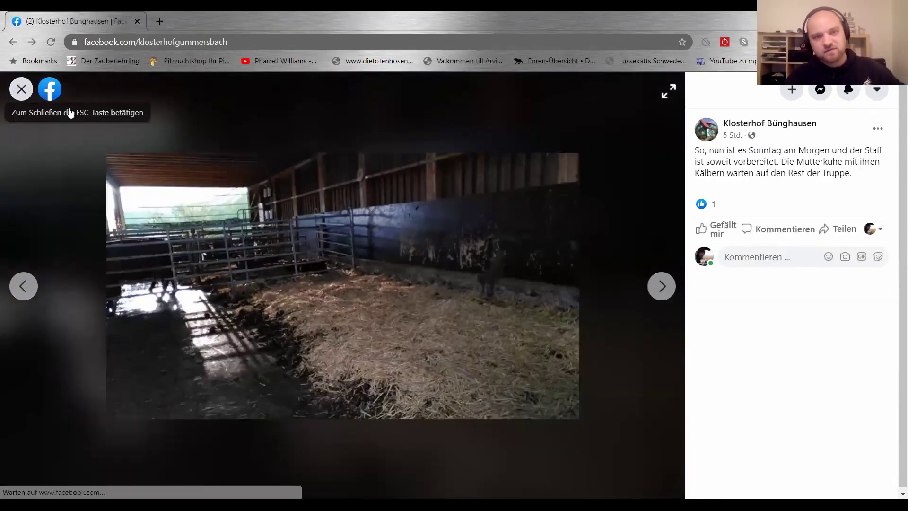
pyautogui.click(21, 89)
# Expand the full text of the Almabtrieb post and look on to the page's 11 November post.
pyautogui.scroll(3, 509, 344)
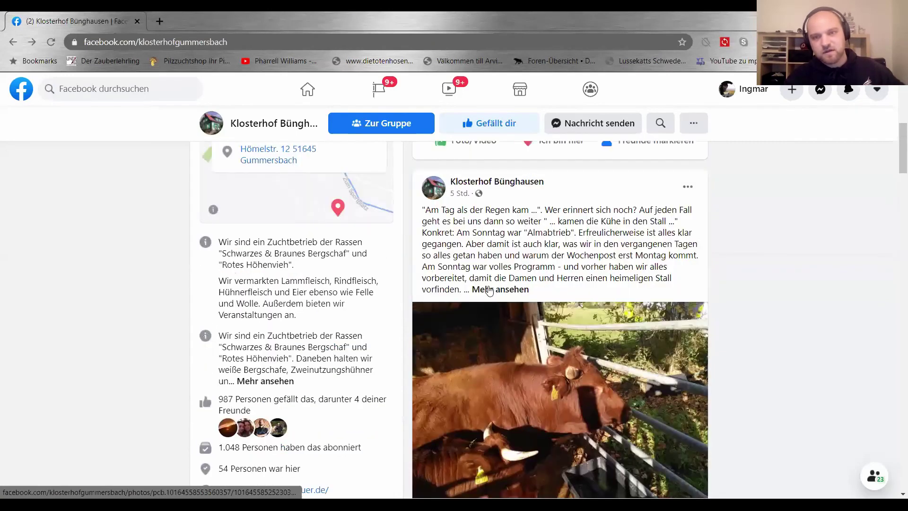
pyautogui.click(490, 290)
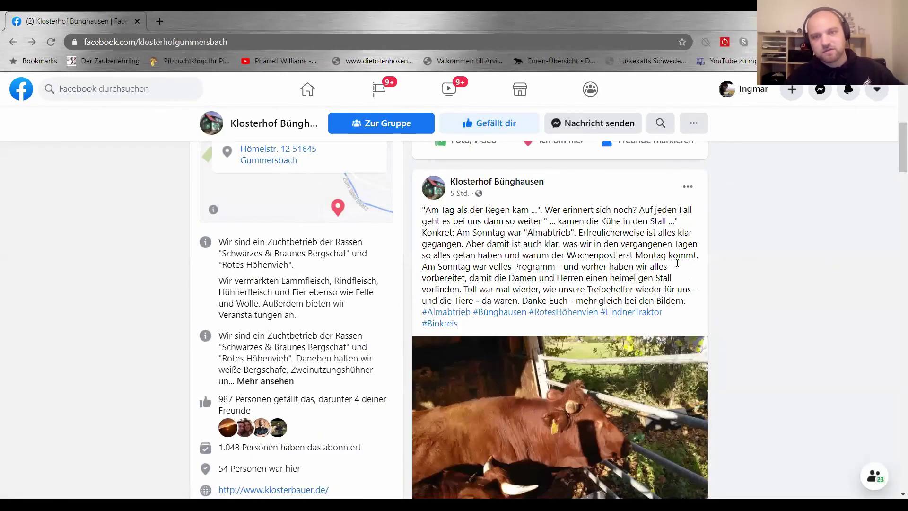
pyautogui.scroll(-5, 714, 286)
pyautogui.scroll(-5, 714, 286)
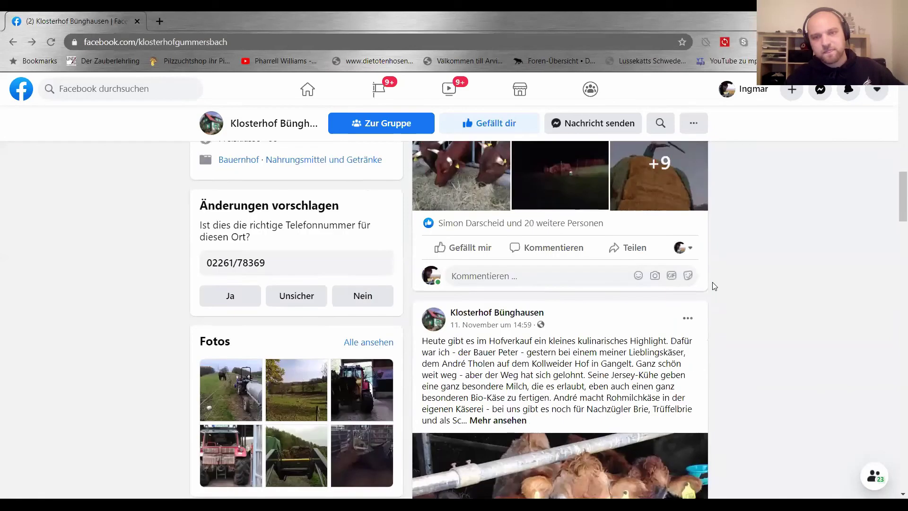